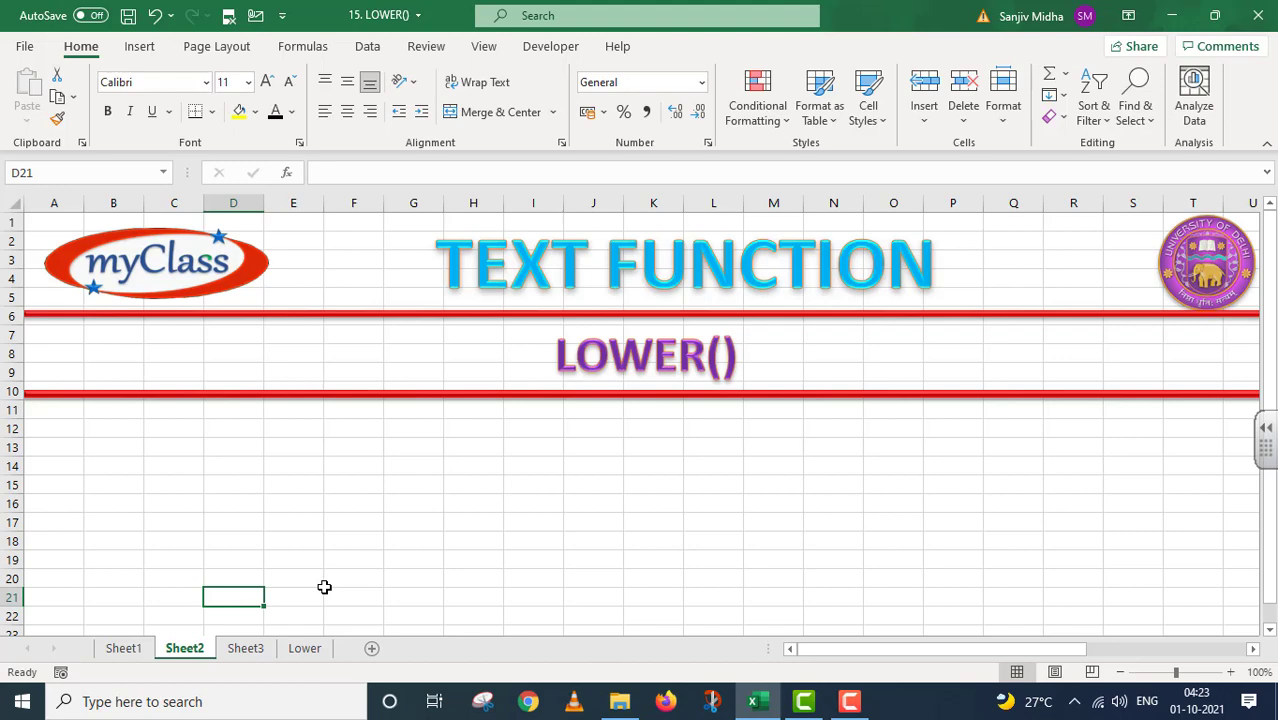
Open the Lower sheet and enter =LOWER("HELLO") in cell B5
click(305, 650)
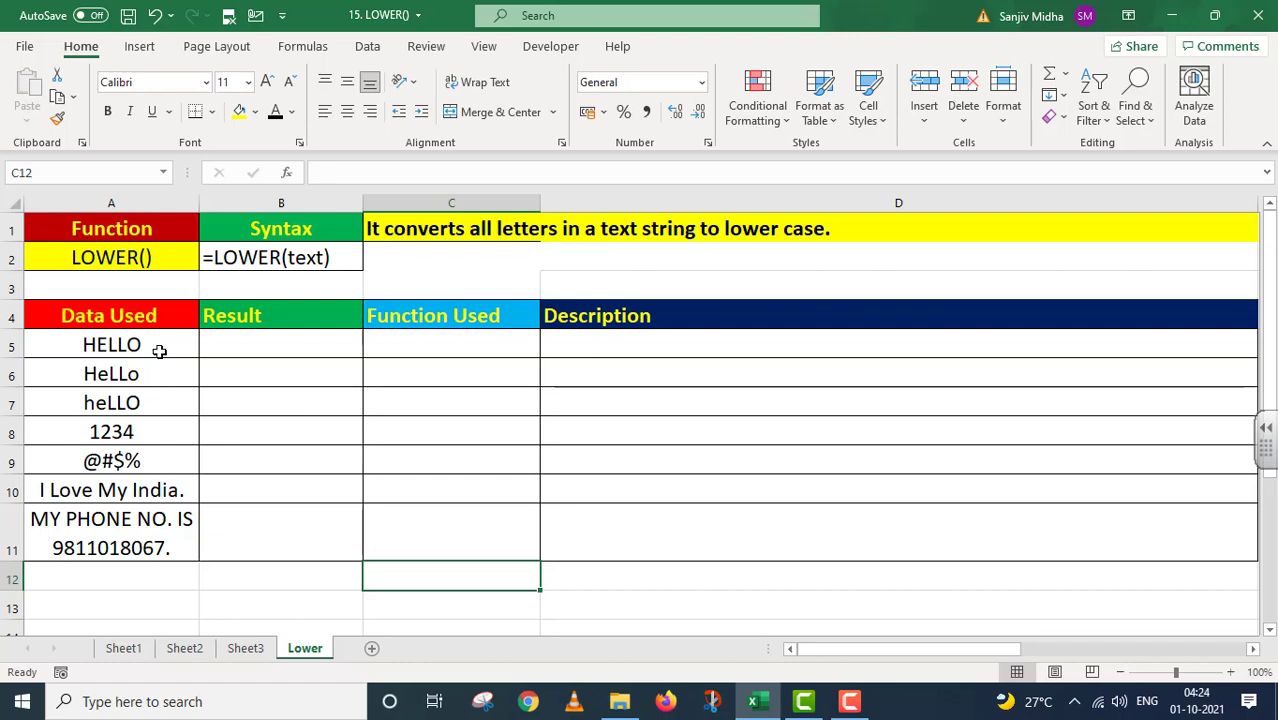
double_click(233, 346)
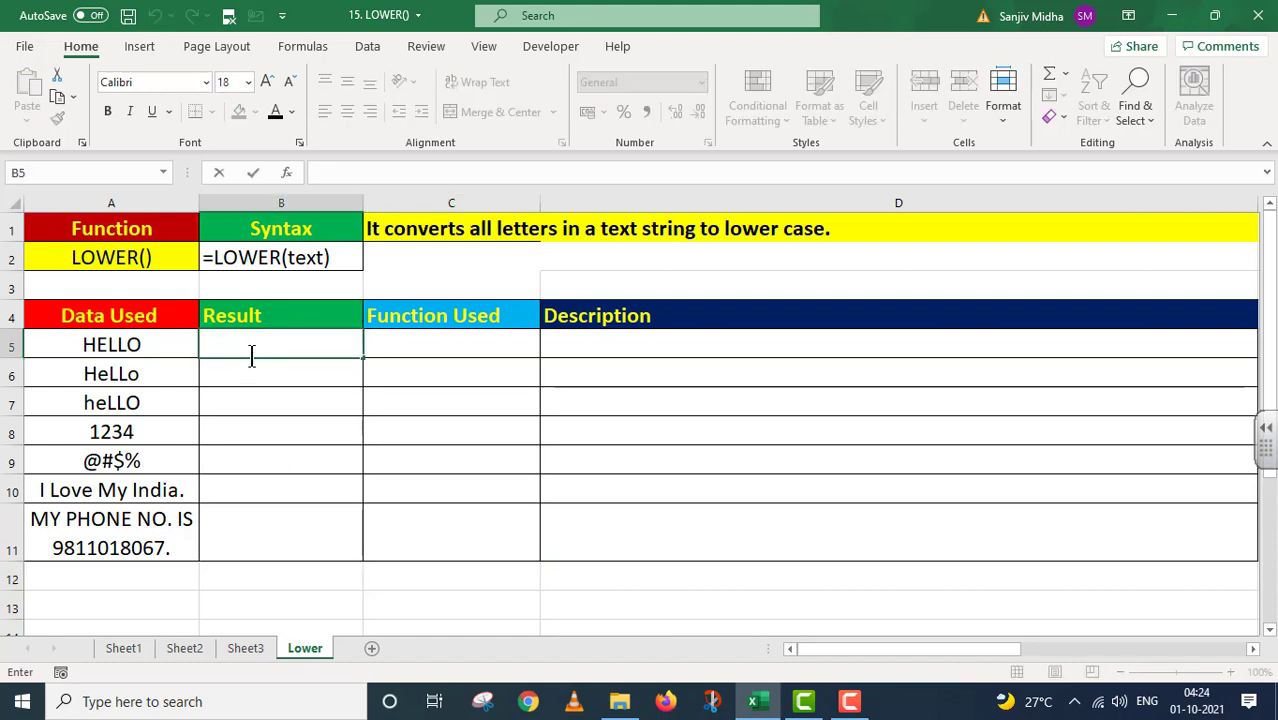
text(=)
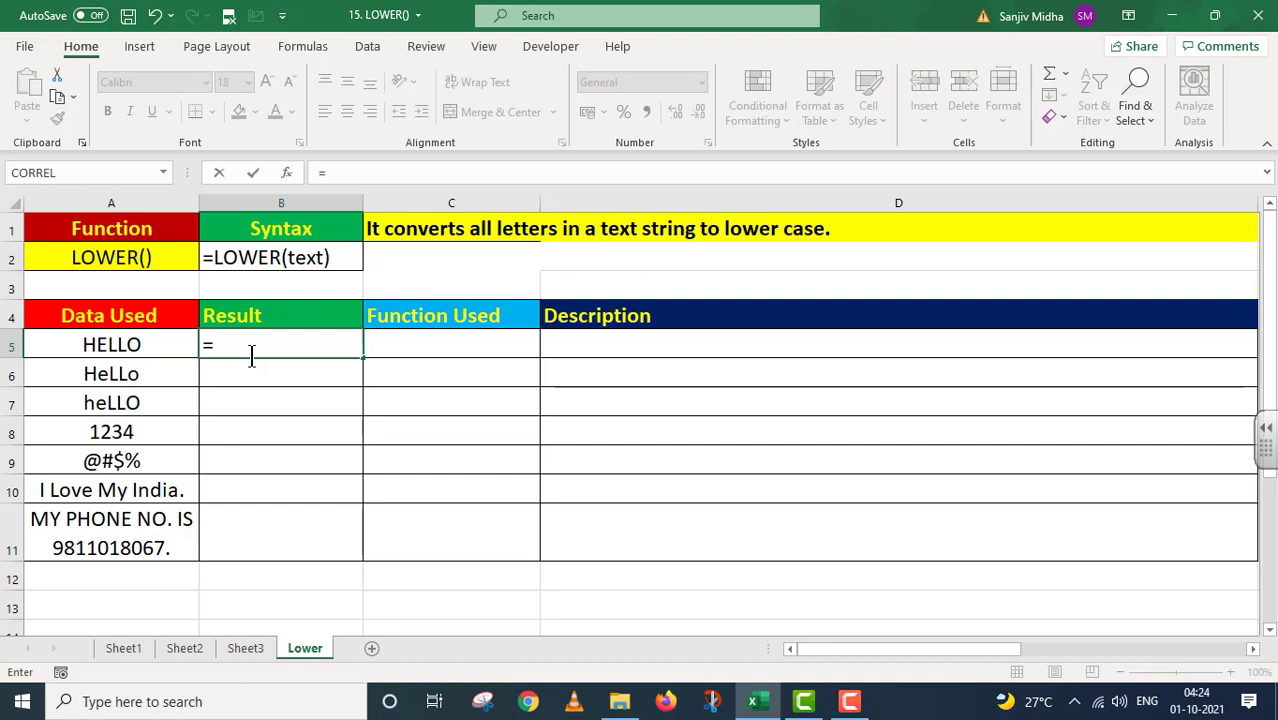
text(LOWER()
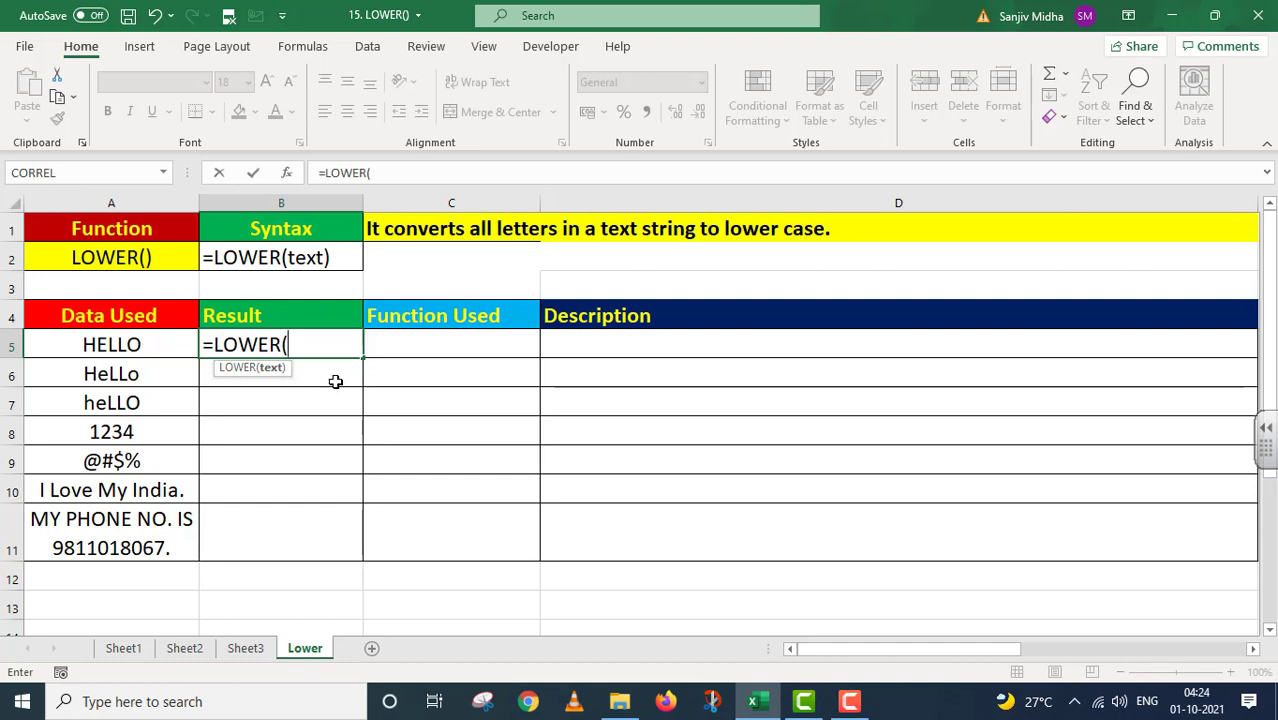
text("HELLO")
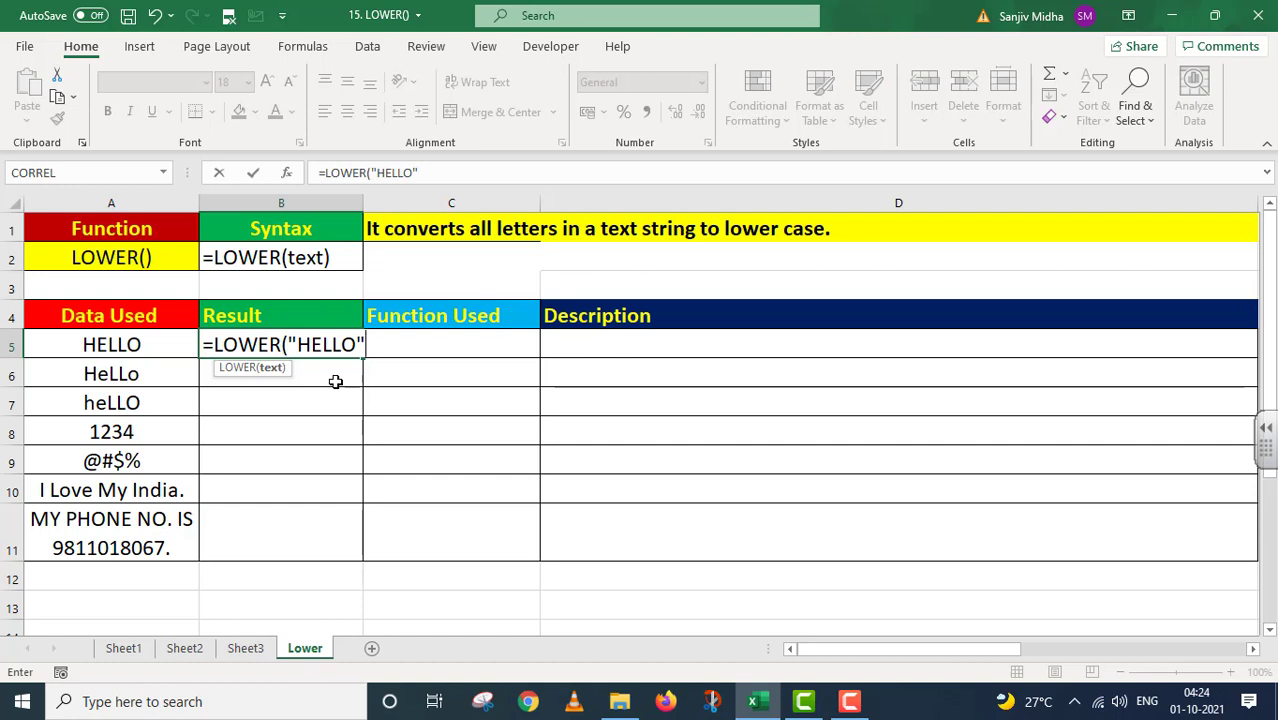
text())
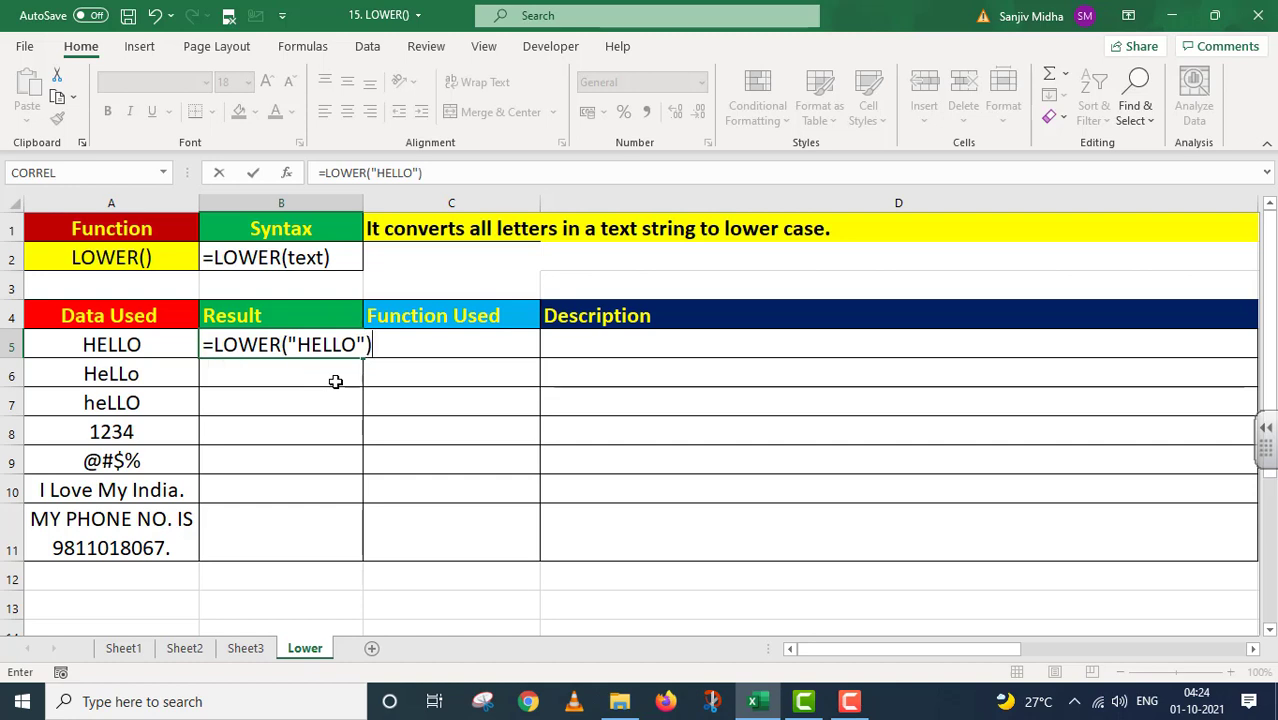
key(Return)
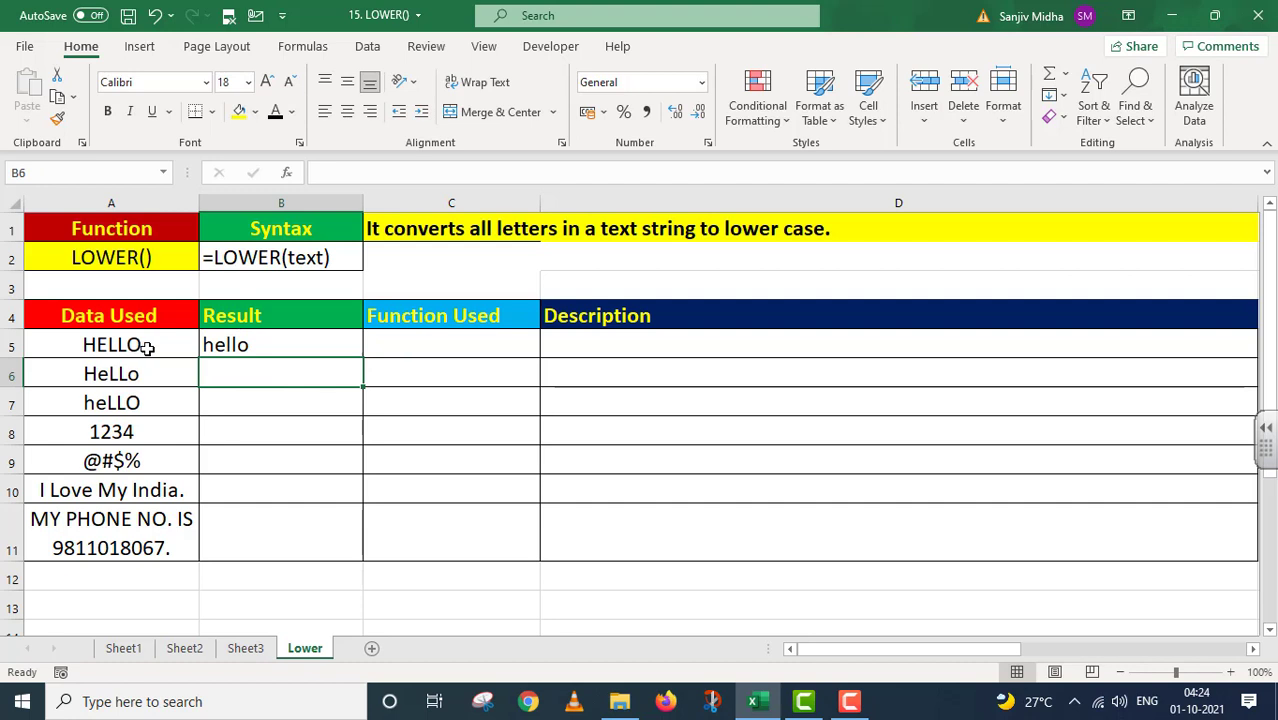
Copy the formula text from B5 into C5 and prefix it with an apostrophe so it displays as text
click(267, 342)
drag(424, 173, 296, 175)
key(ctrl+c)
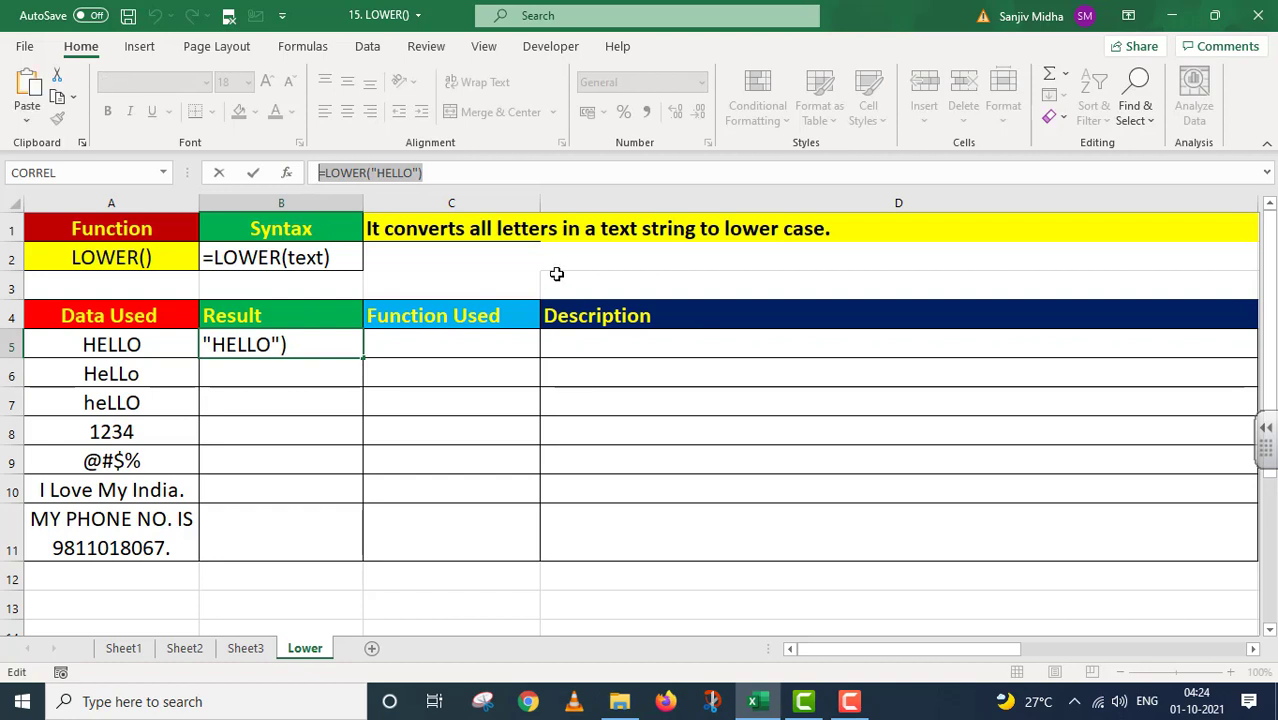
key(Return)
click(395, 347)
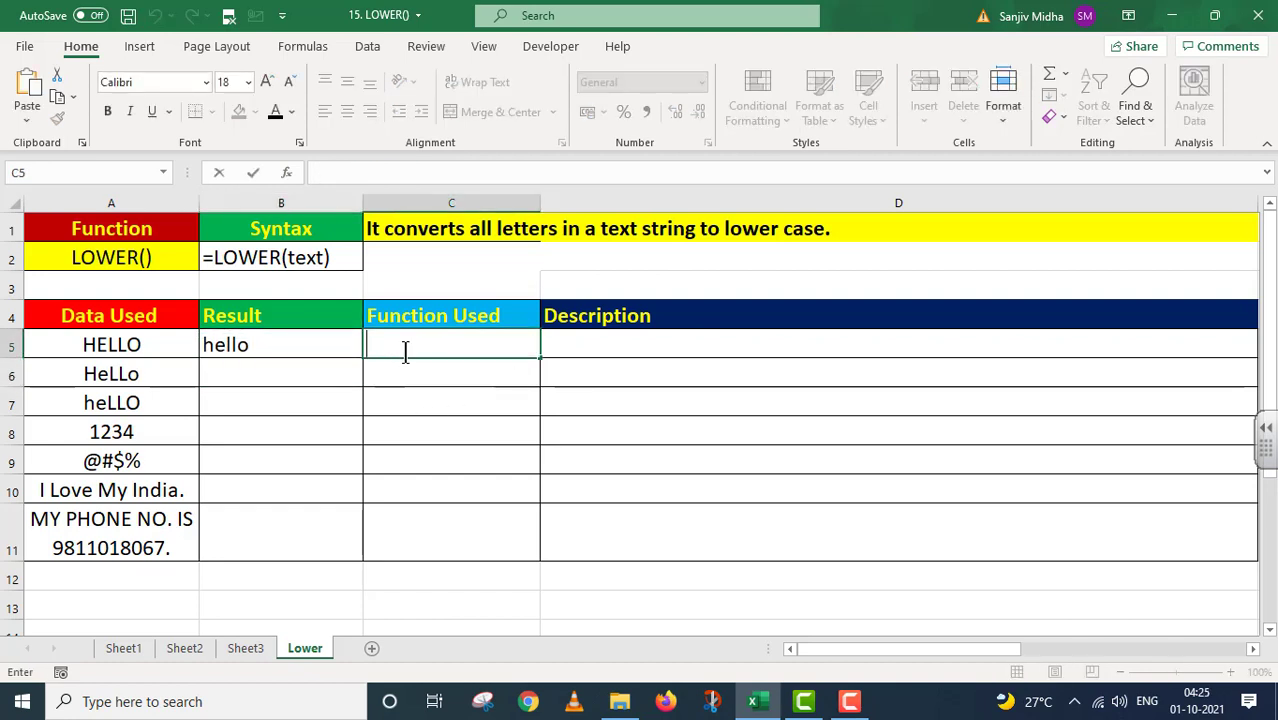
key(ctrl+v)
click(364, 344)
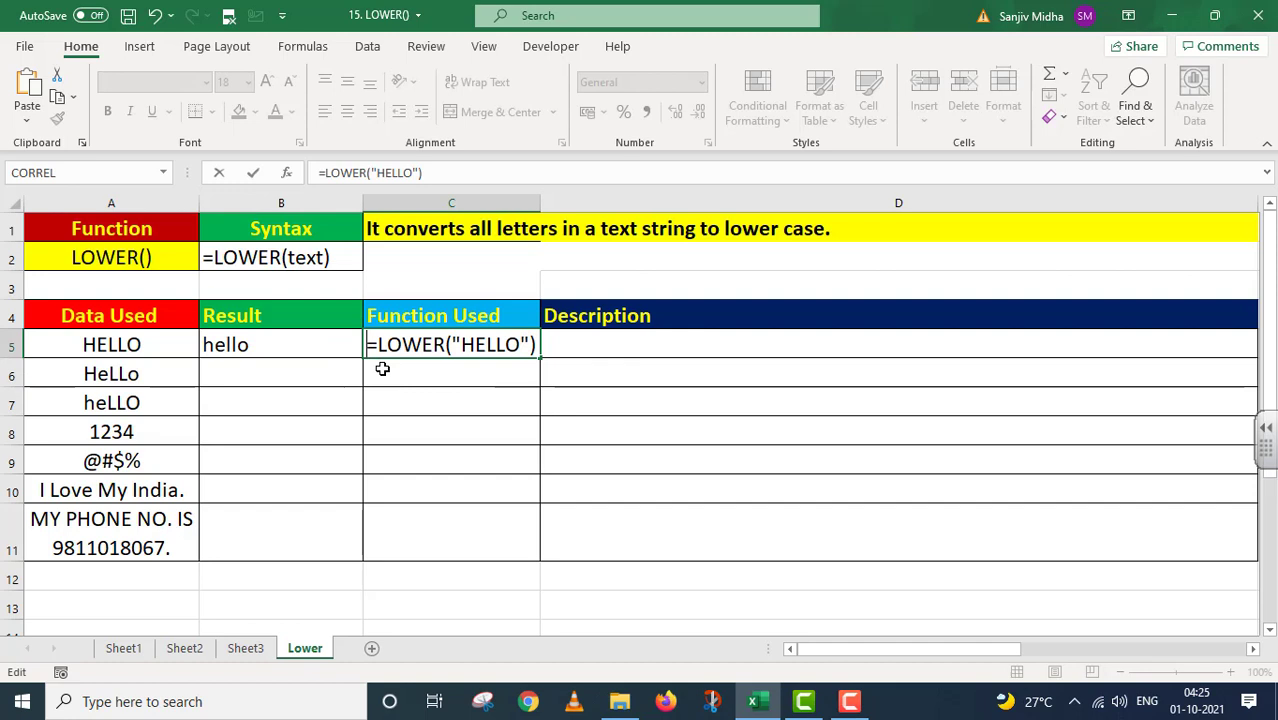
text(')
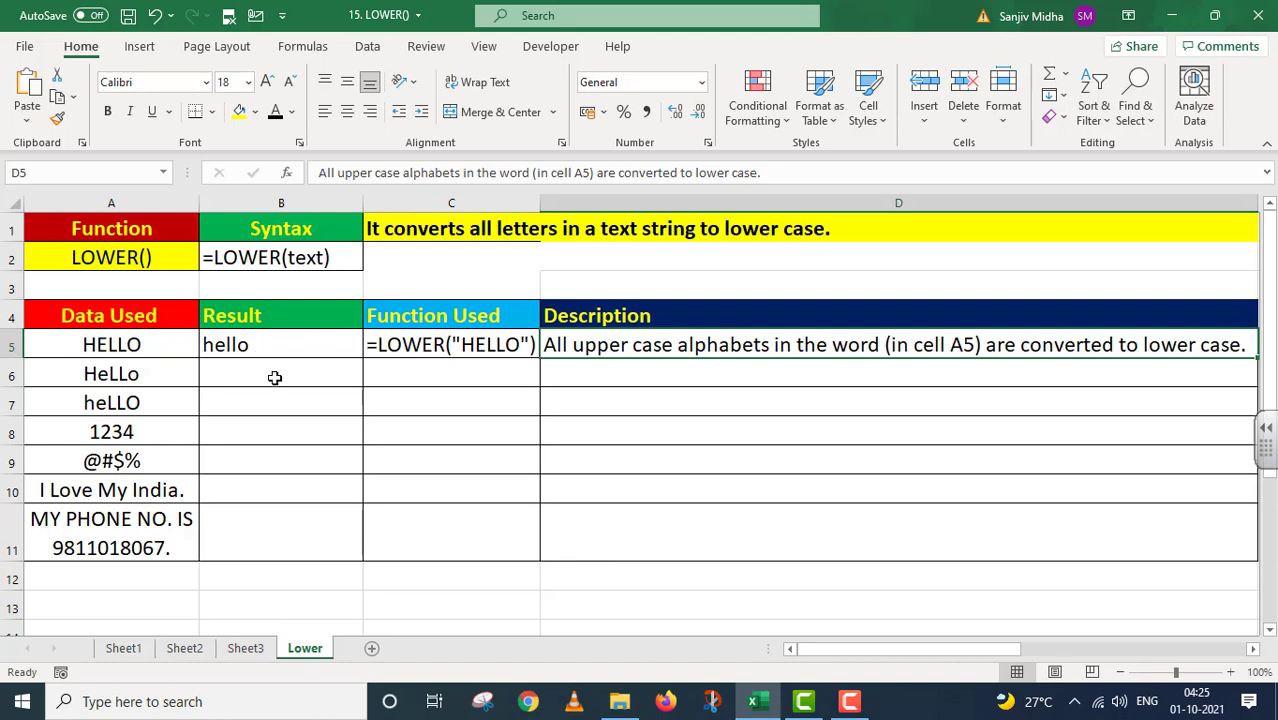
Enter =LOWER(A6) in cell B6, using a reference to the HeLLo cell
click(274, 377)
double_click(274, 377)
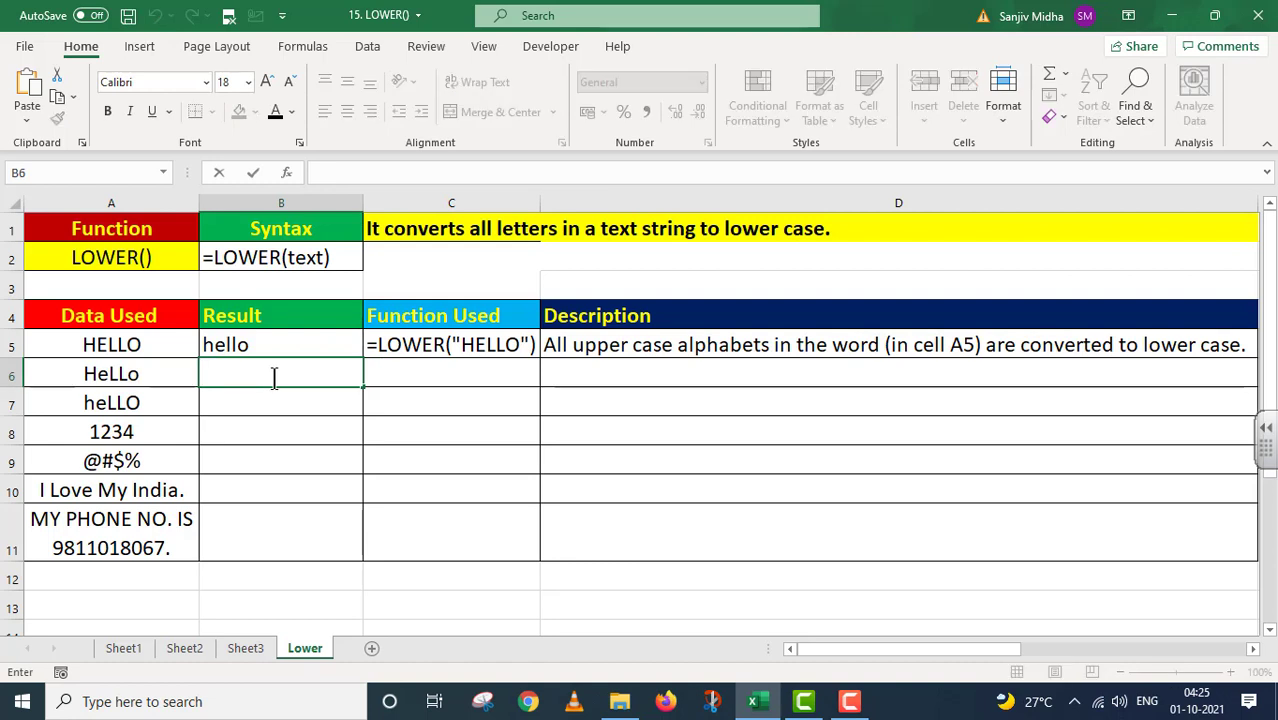
text(=L)
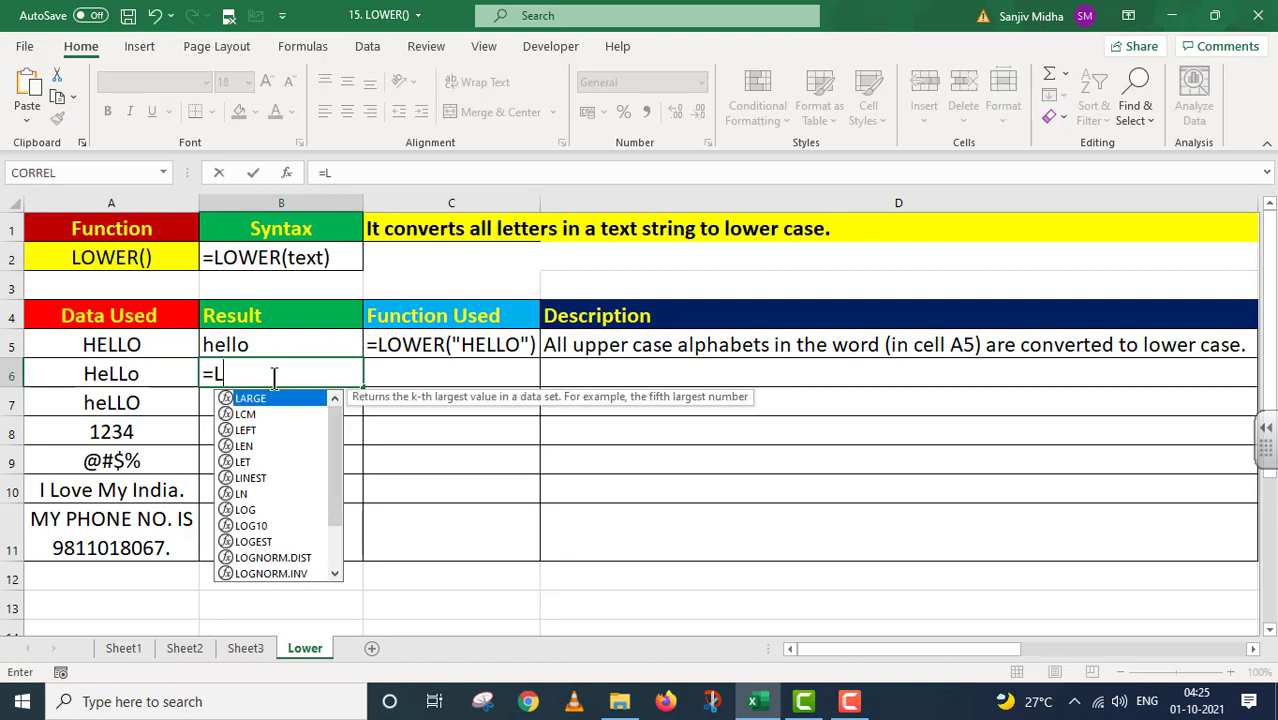
text(OWER()
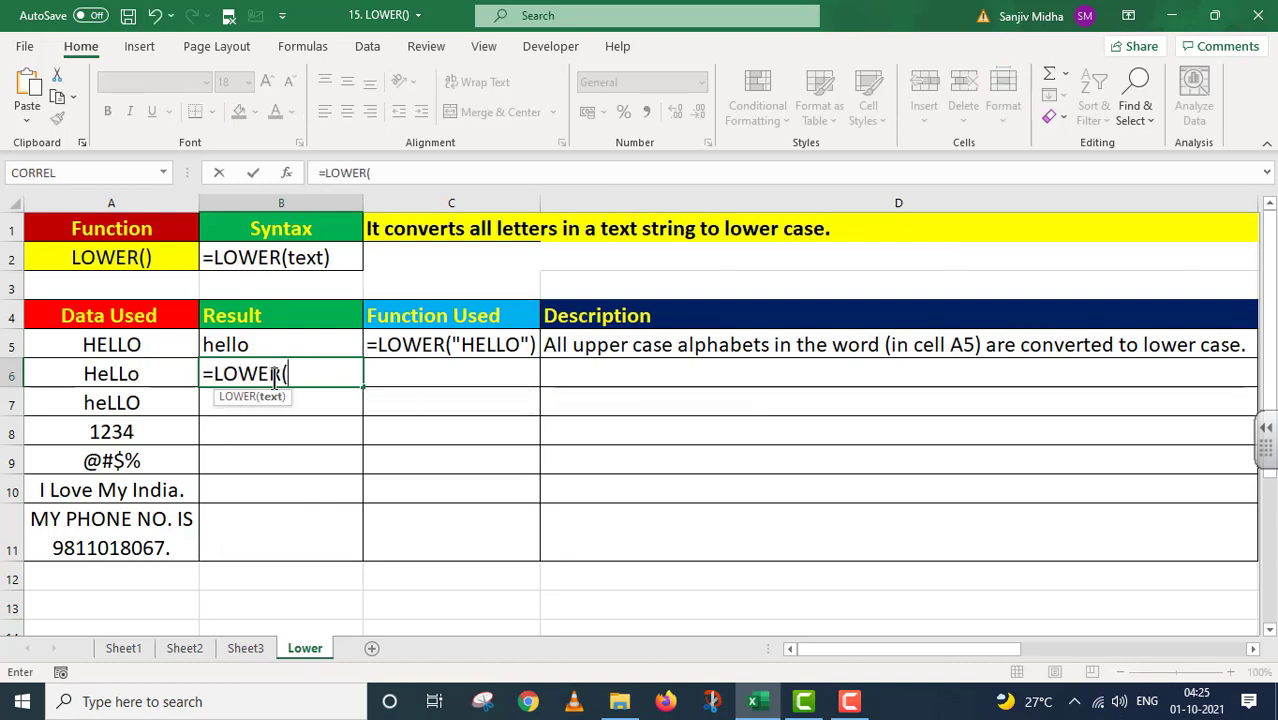
click(130, 373)
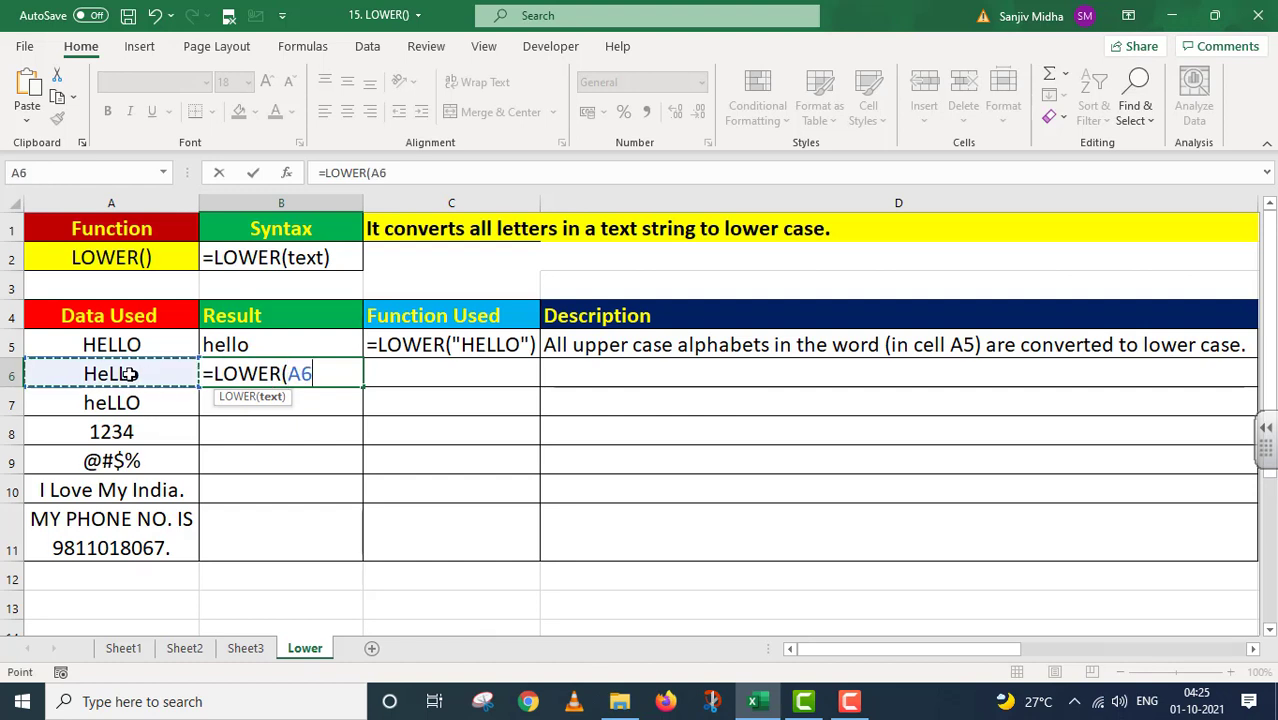
text())
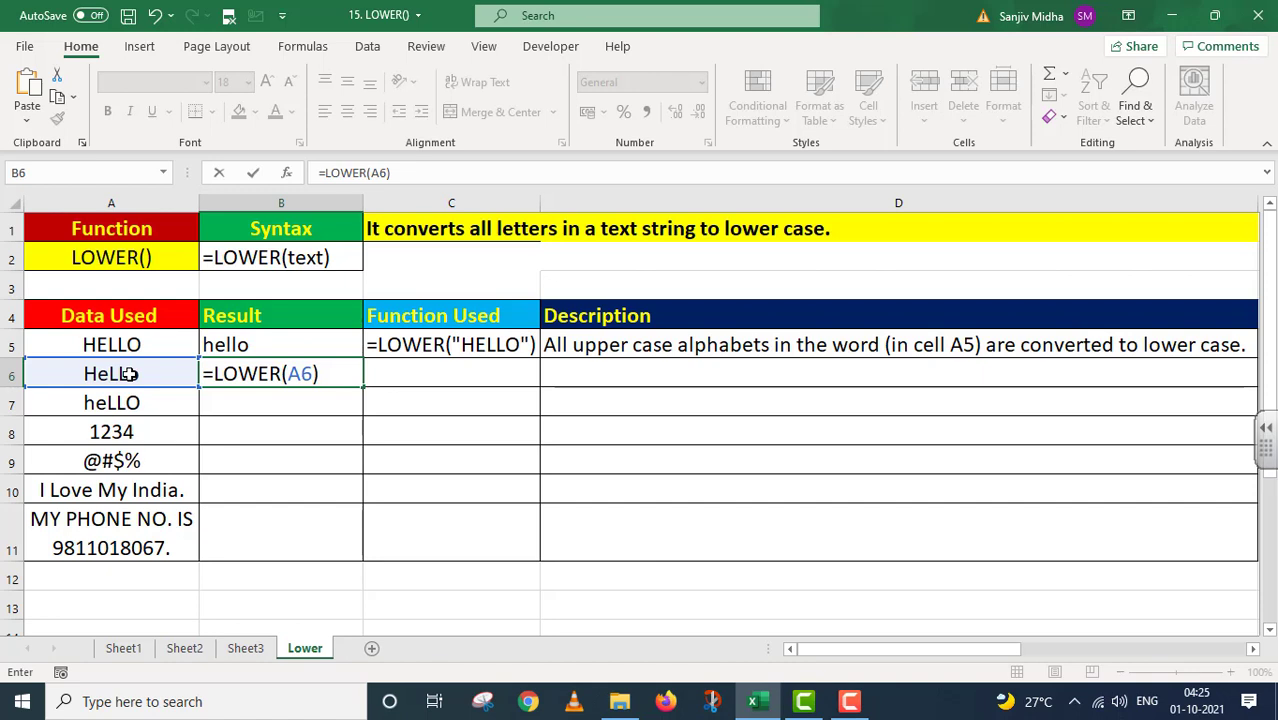
key(Return)
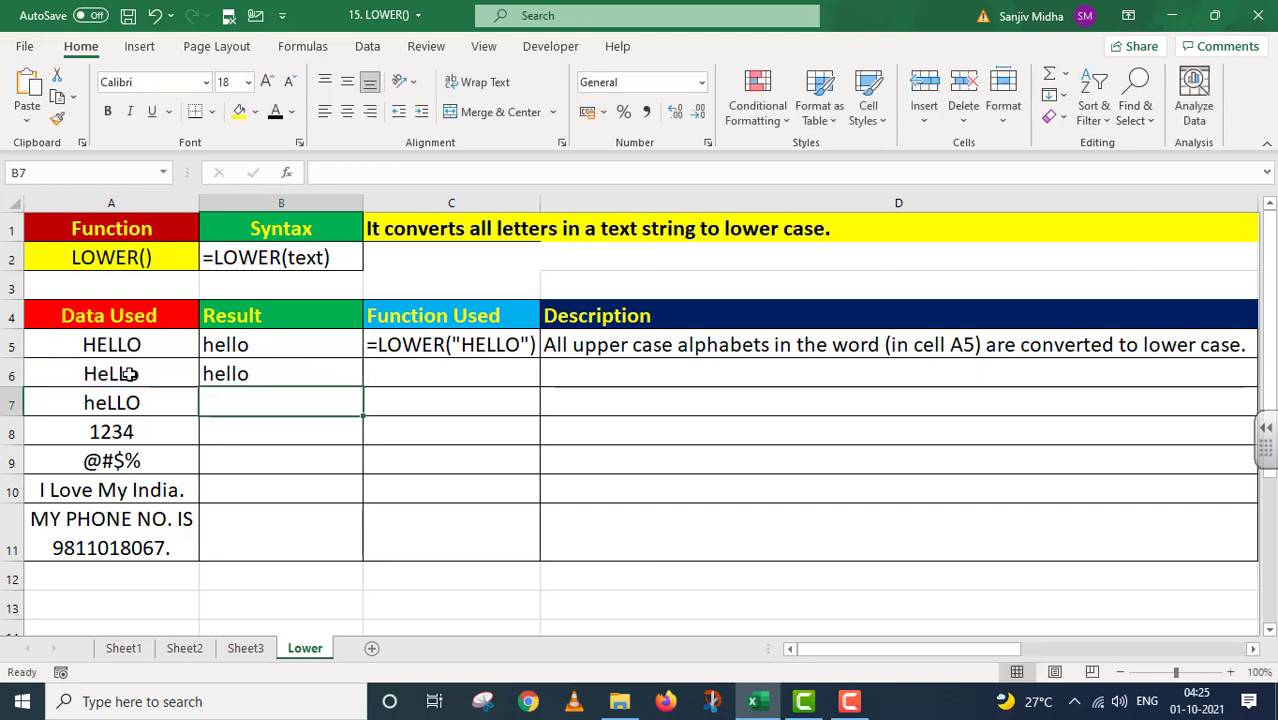
Show B6's formula as text in C6 and put "All upper case alphabets in the word ( in cell A6) are converted to lower case." in D6
click(291, 373)
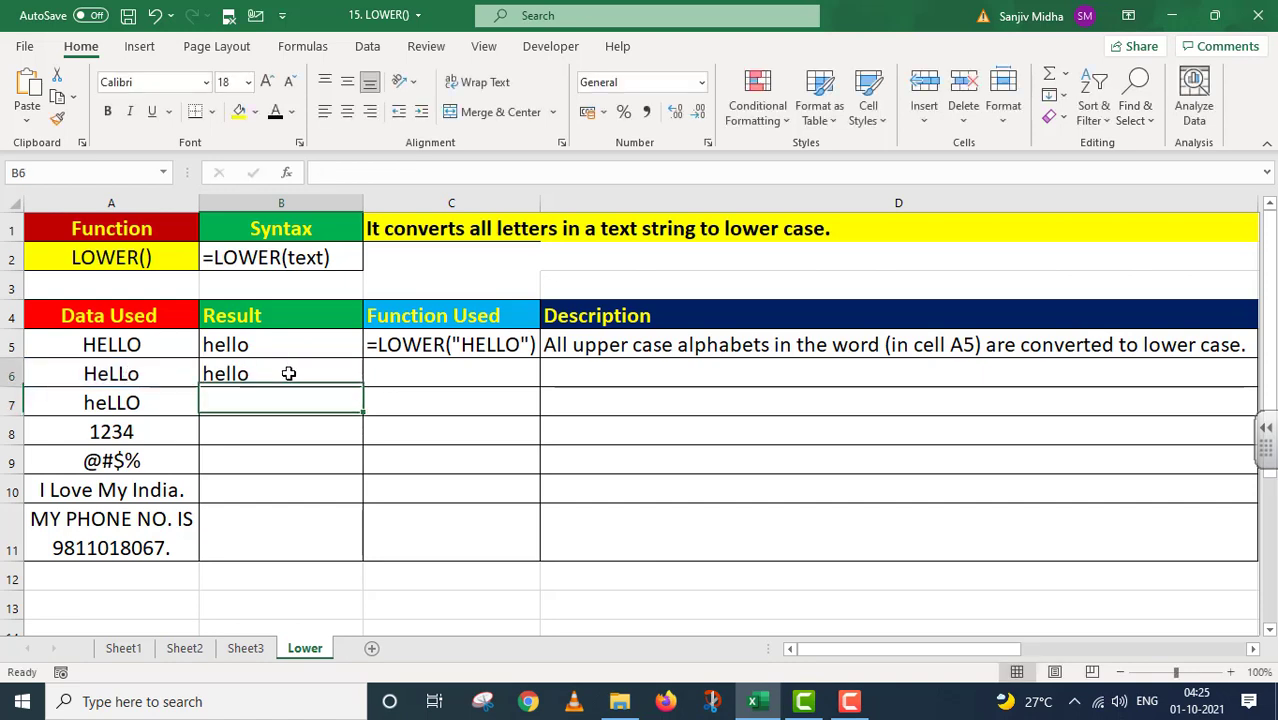
click(446, 174)
drag(446, 174, 285, 174)
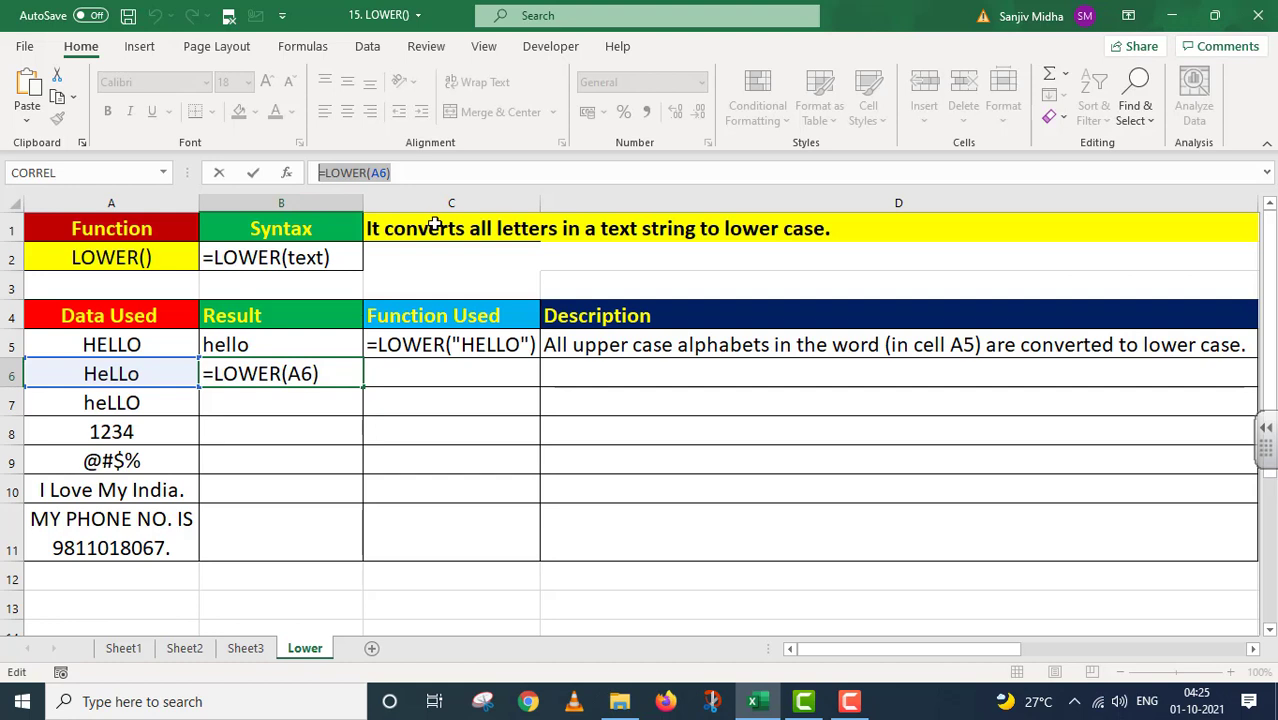
key(Return)
click(381, 372)
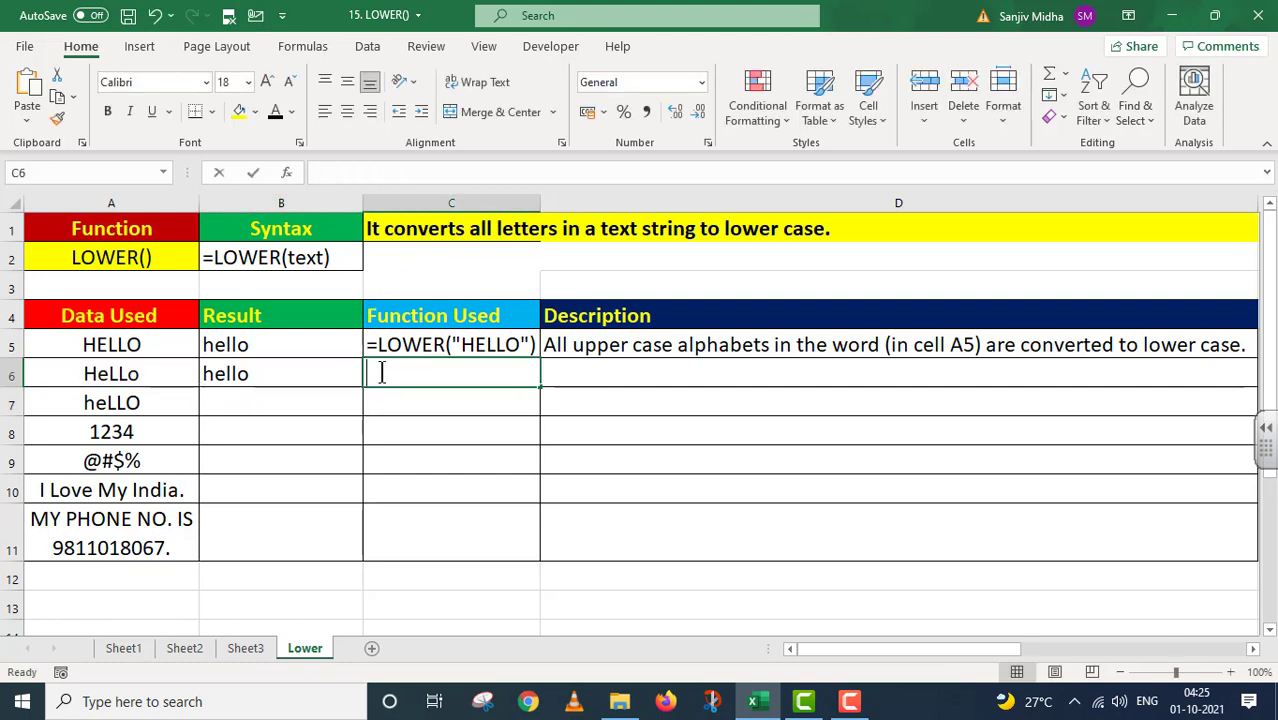
double_click(381, 372)
key(ctrl+v)
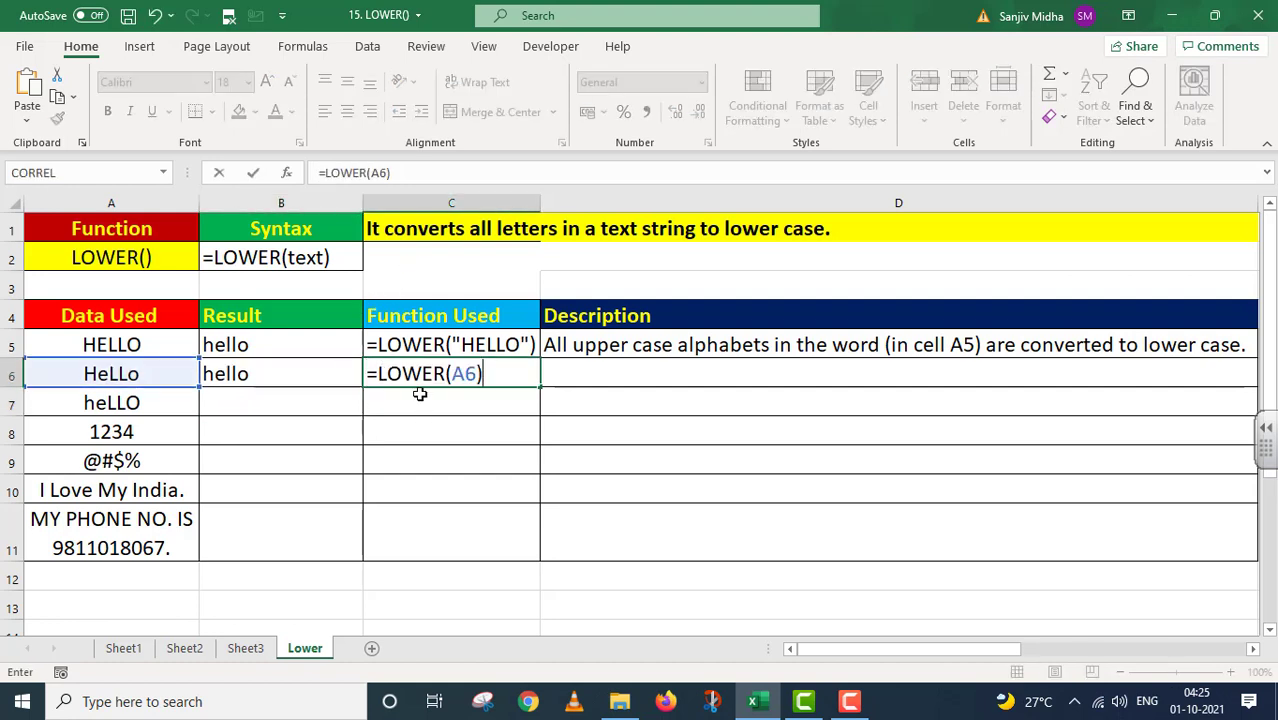
click(368, 374)
text(')
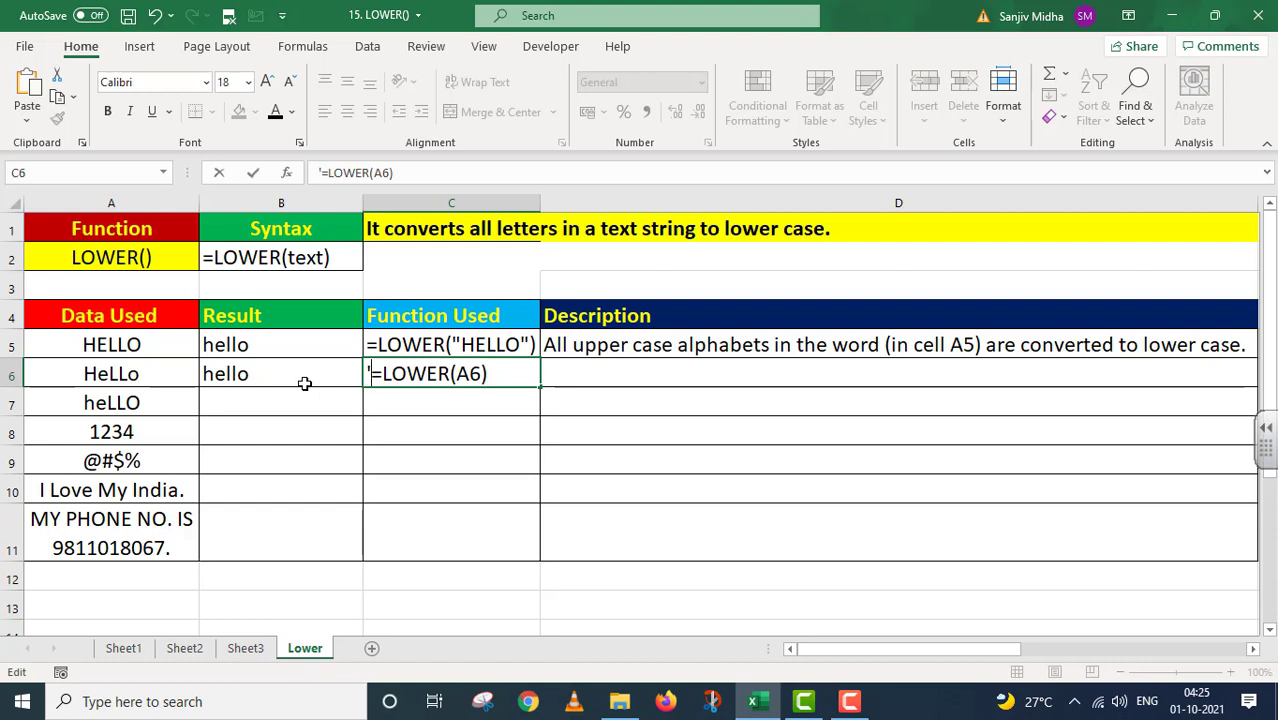
click(561, 372)
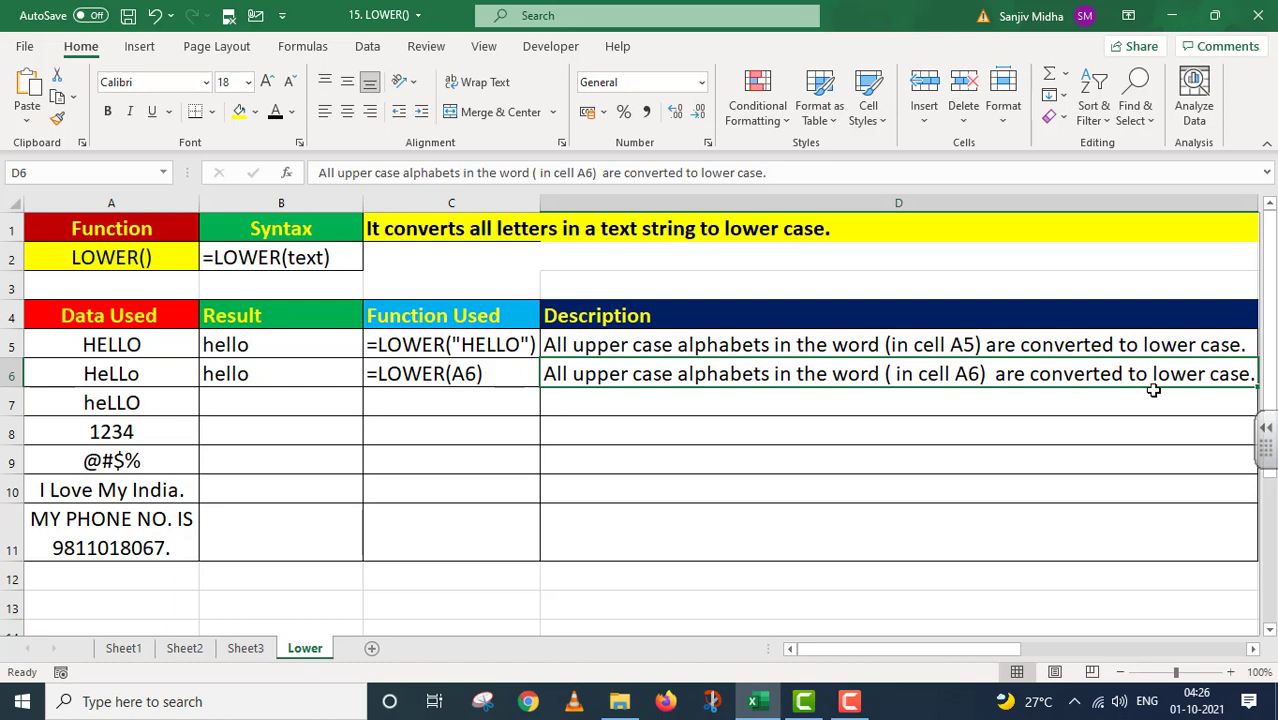
Enter =LOWER(A7) in cell B7, using a reference to the heLLO cell
click(240, 402)
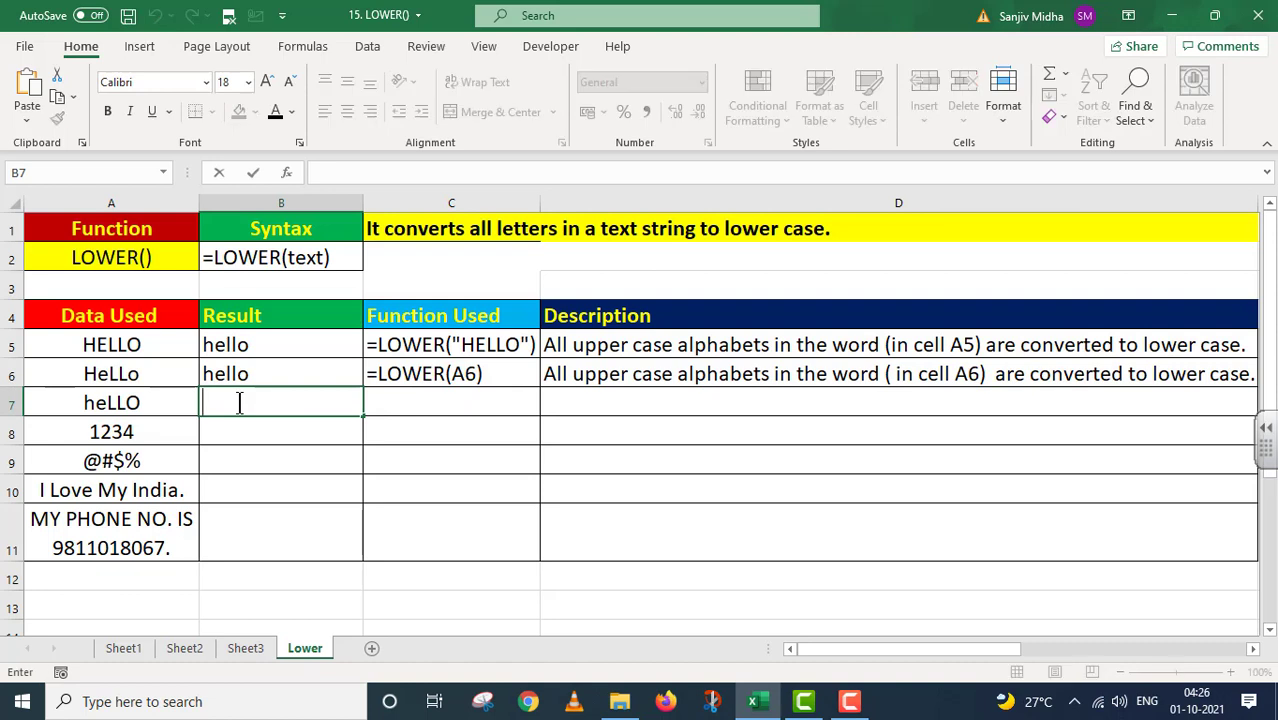
text(=L)
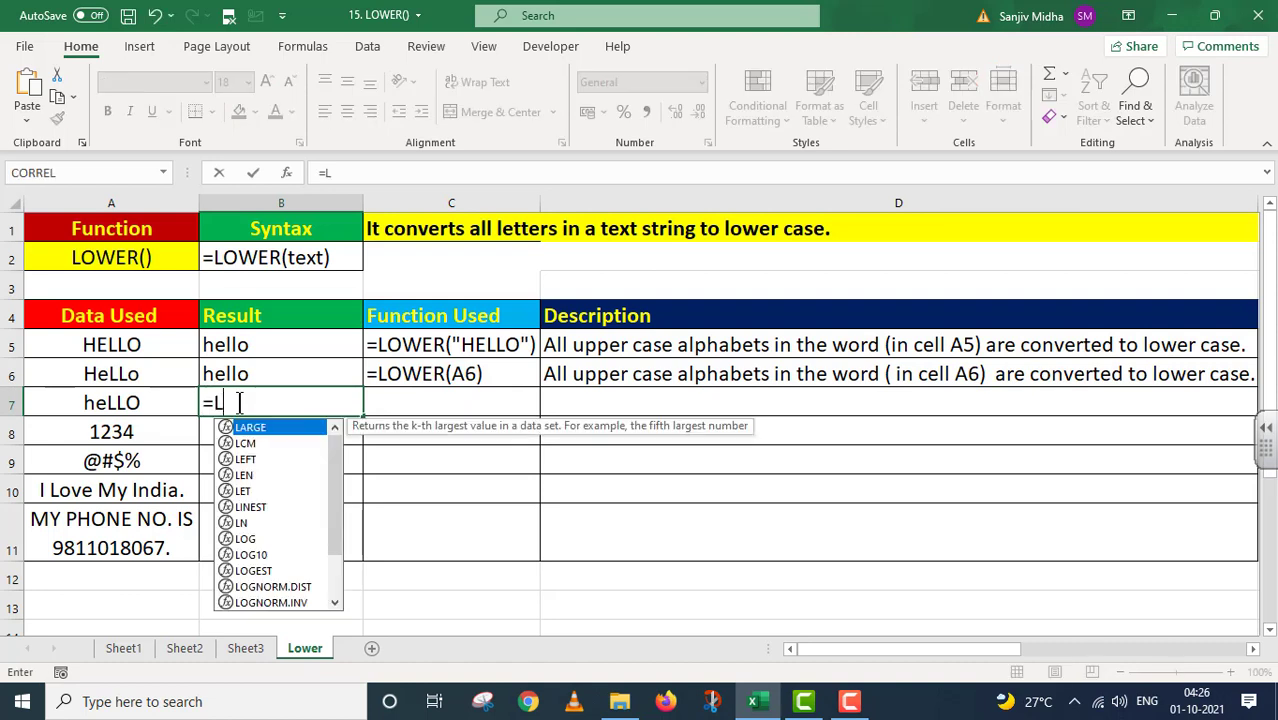
text(OWER()
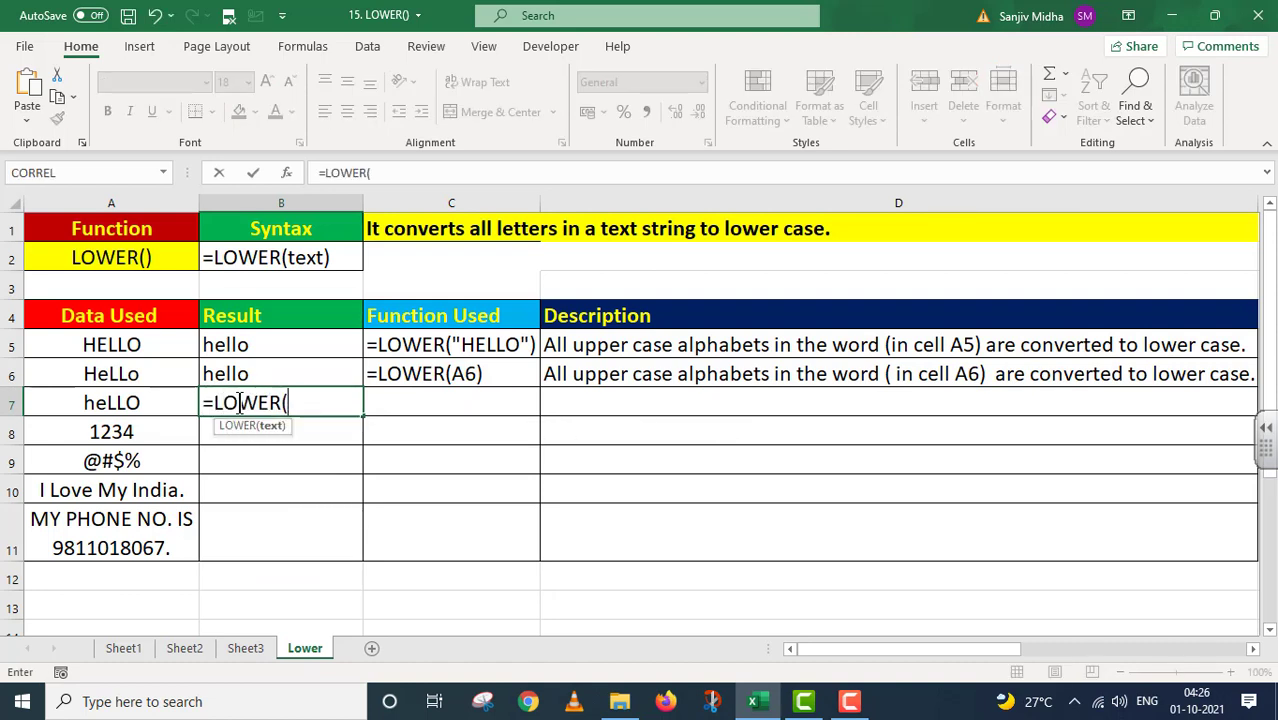
click(146, 402)
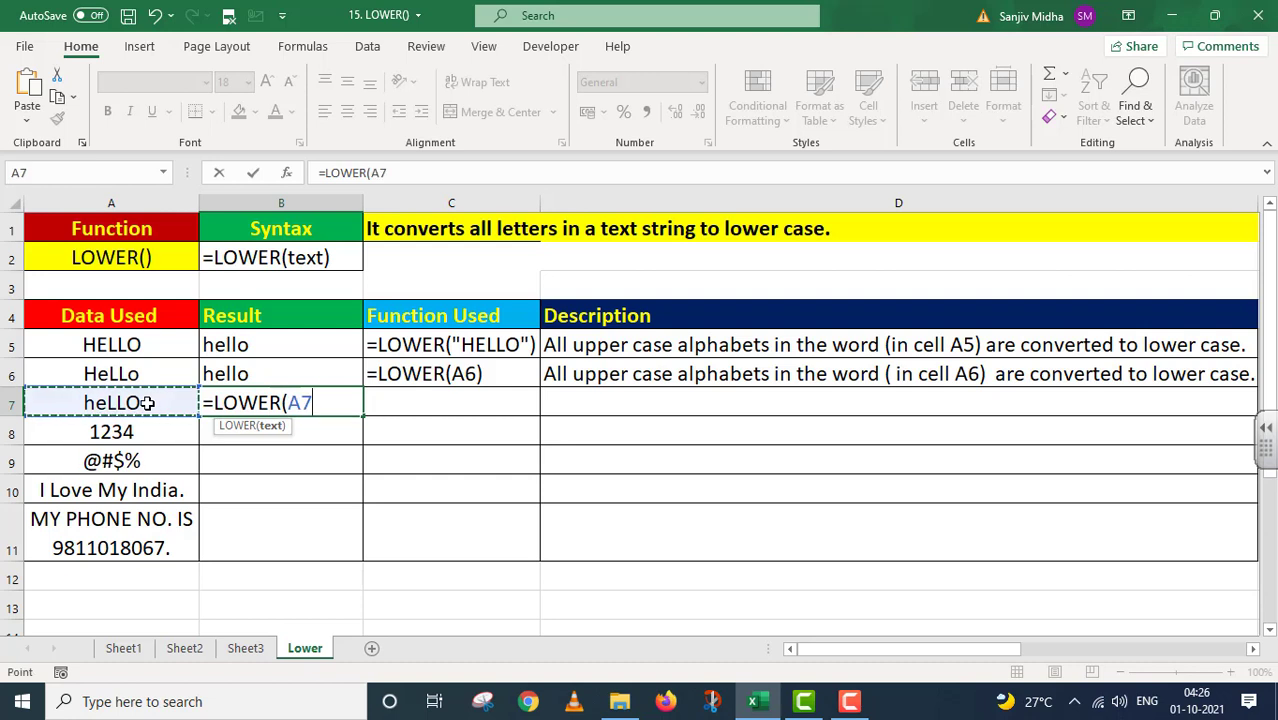
text())
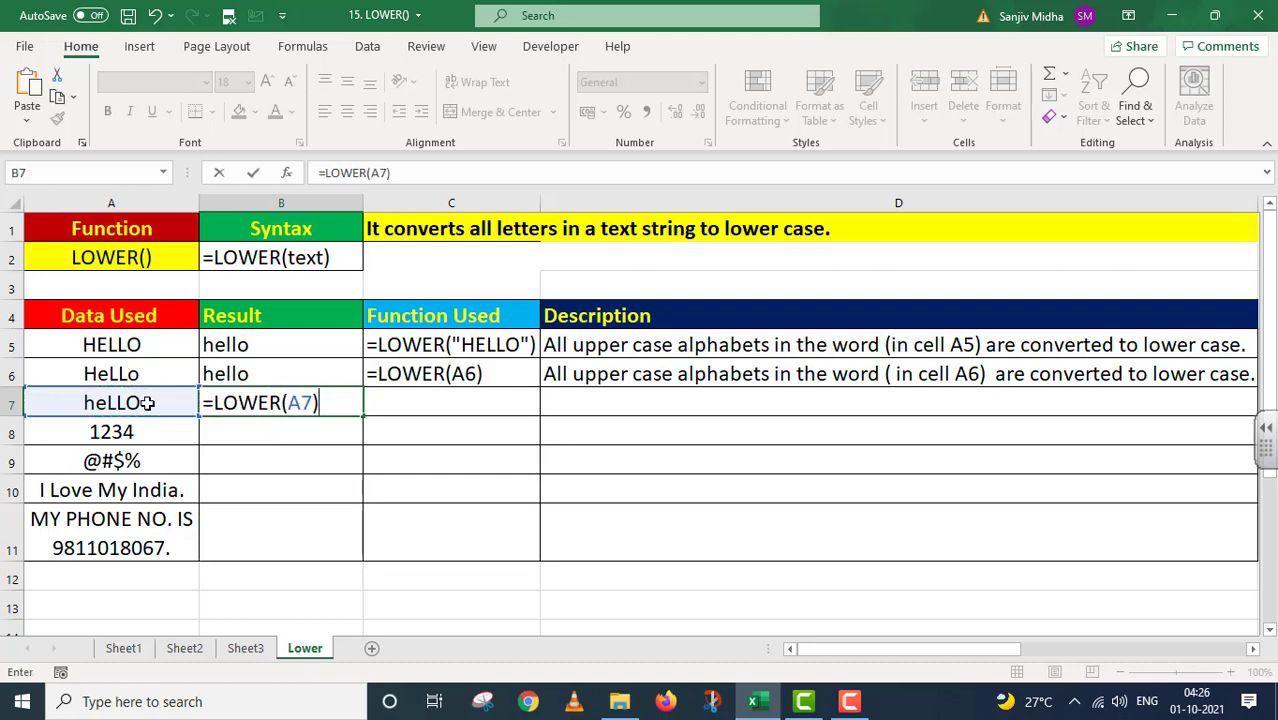
key(Return)
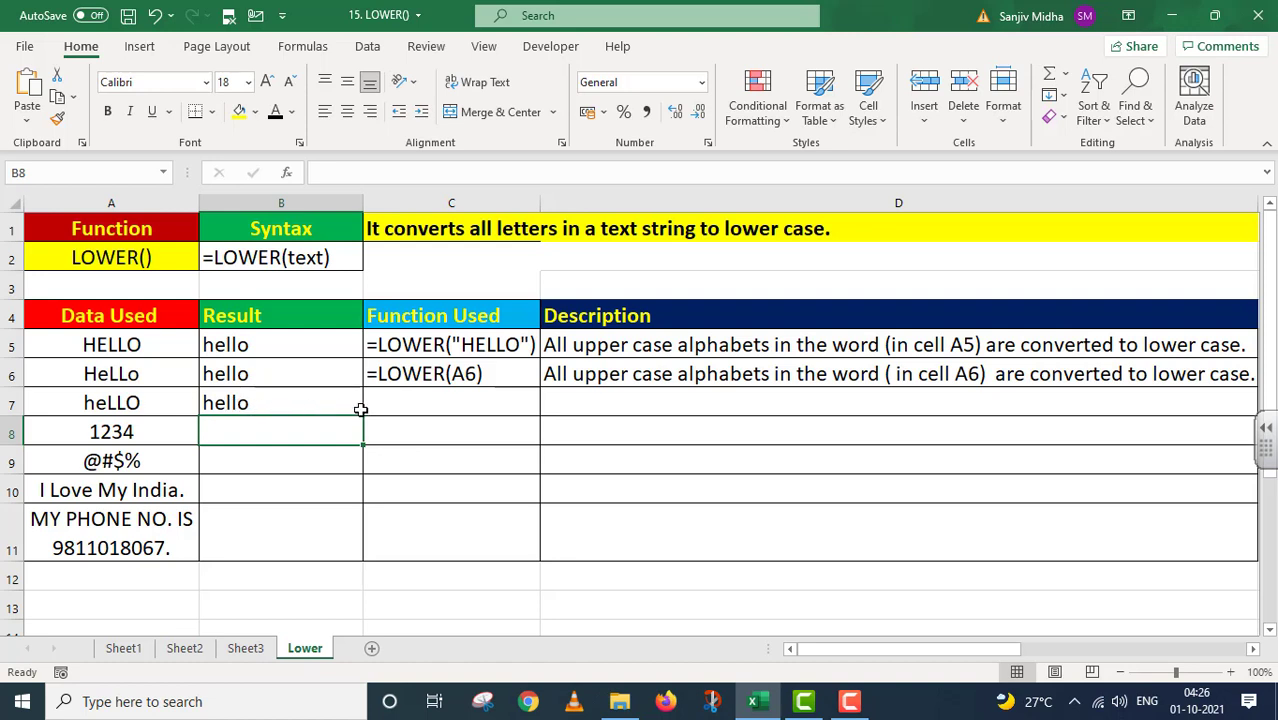
Show B7's formula as text in C7 and put "All upper case alphabets in the word (in cell A7) are converted to lower case." in D7
click(294, 401)
triple_click(409, 172)
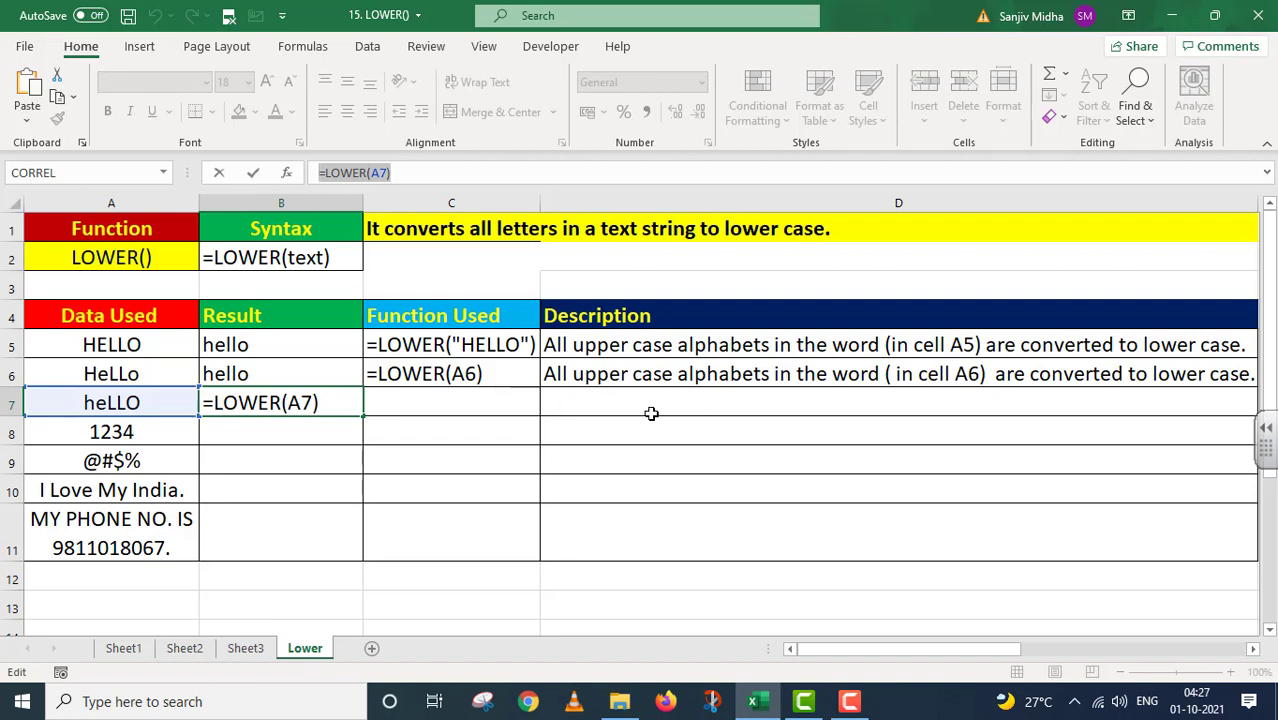
key(Return)
click(406, 398)
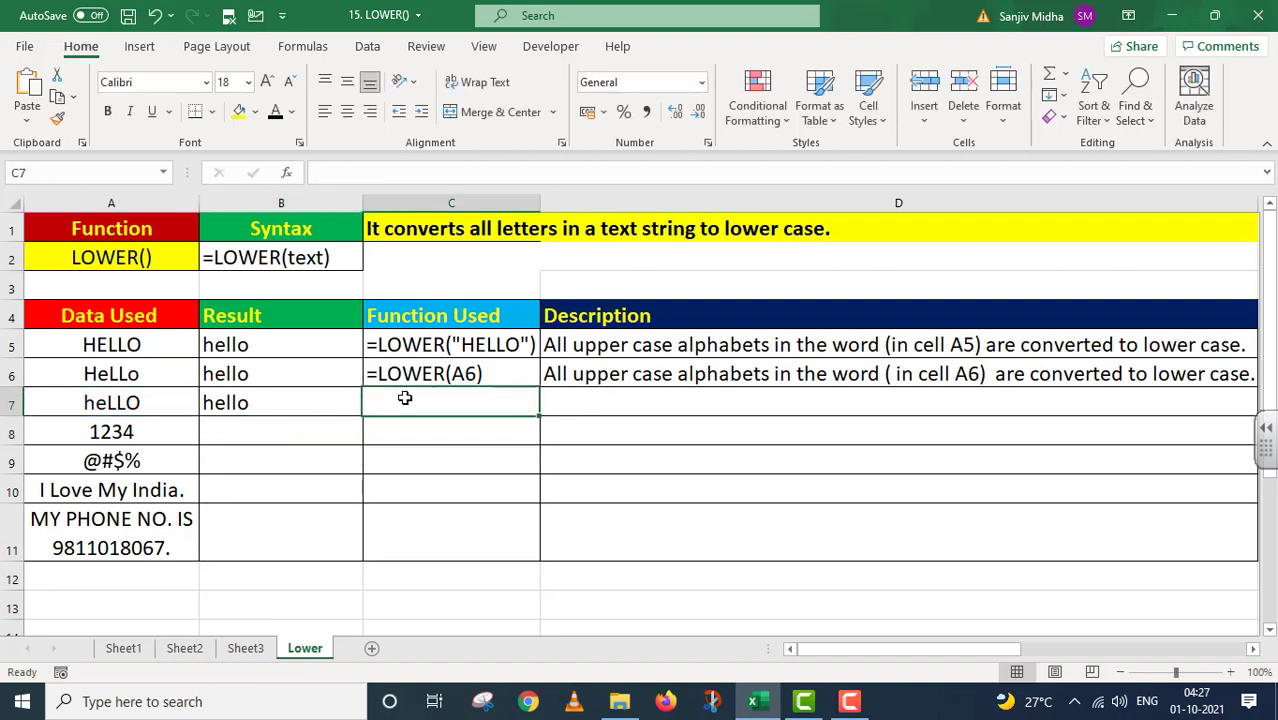
double_click(406, 399)
key(ctrl+v)
text(')
click(562, 400)
key(ctrl+v)
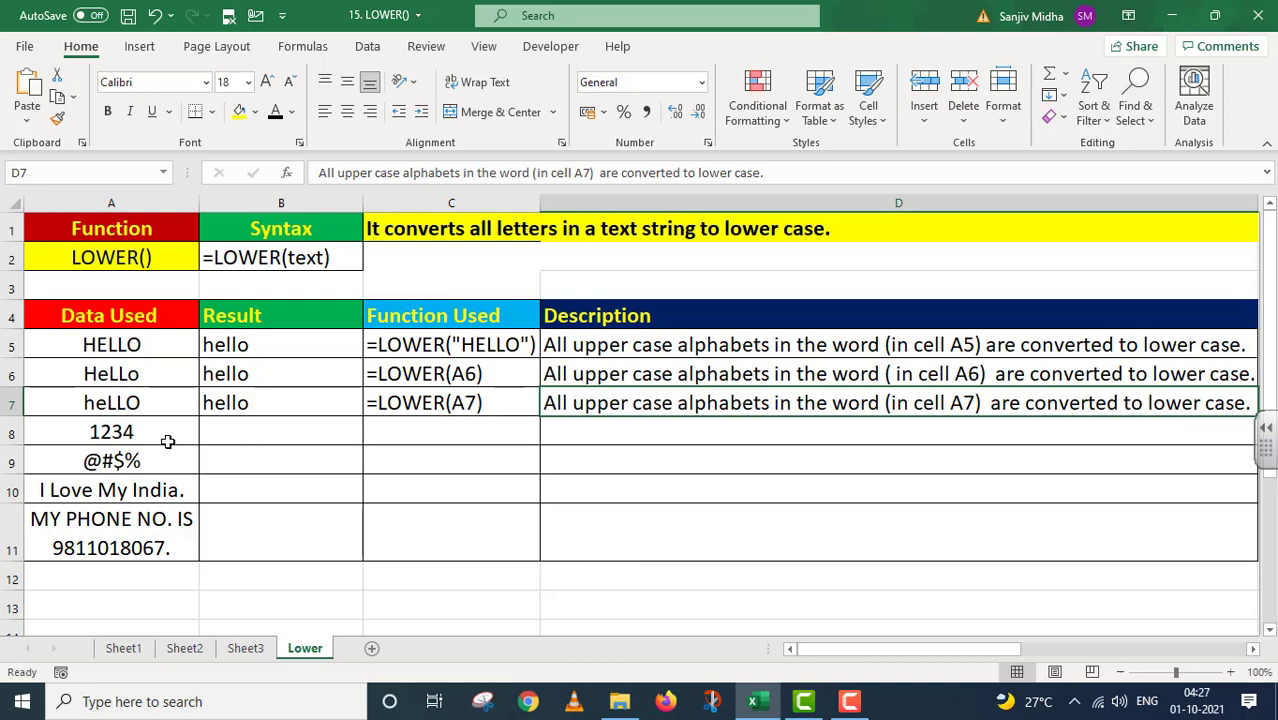
Enter =LOWER(A8) in cell B8, using a reference to the 1234 cell
double_click(248, 434)
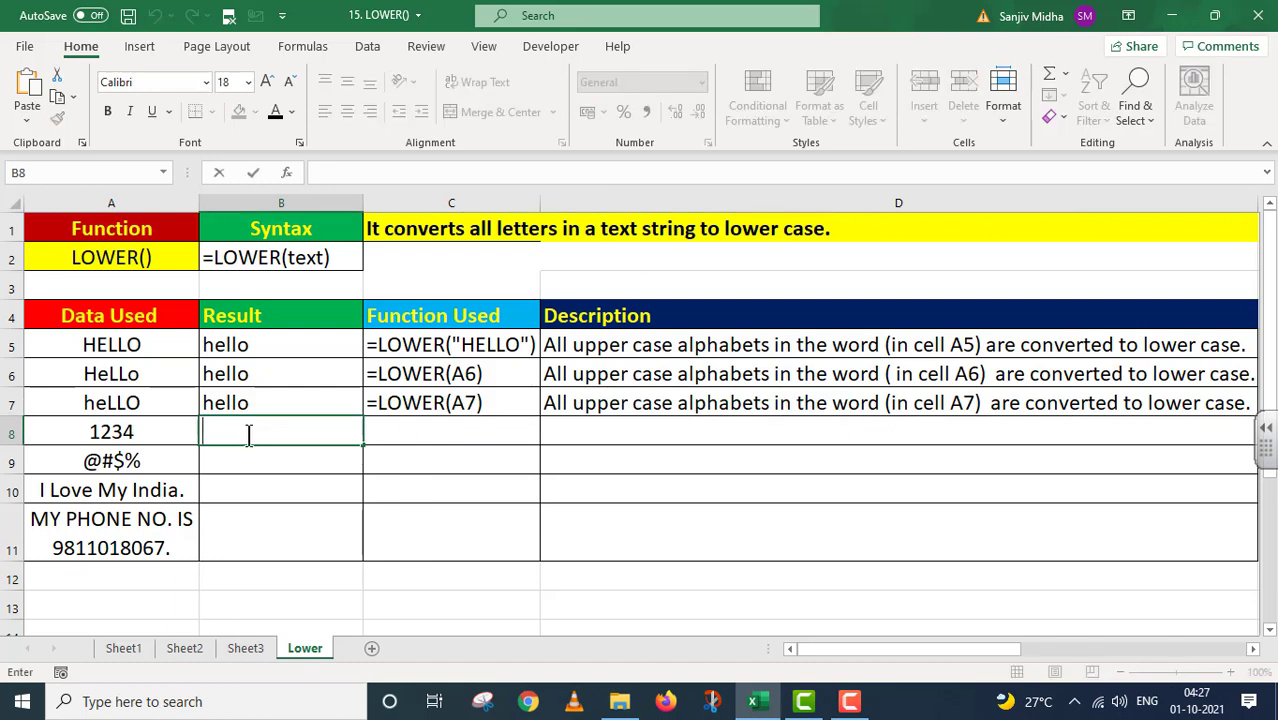
text(=)
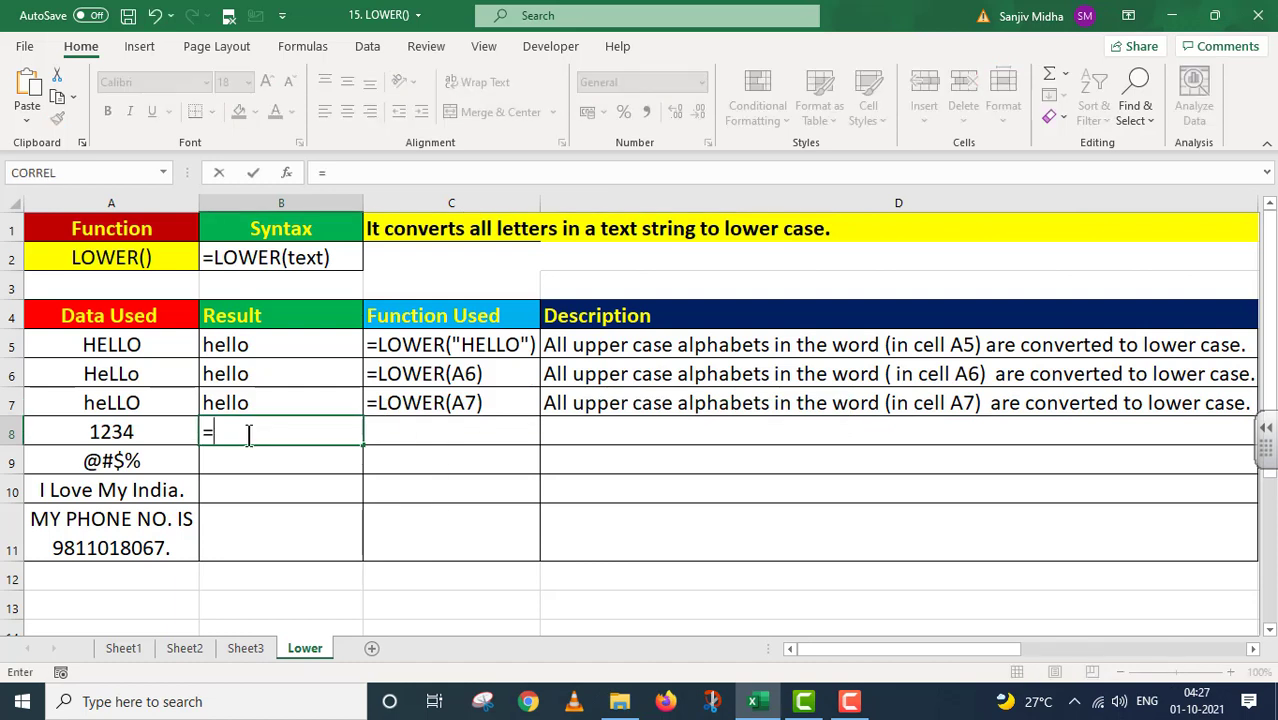
text(LOWER)
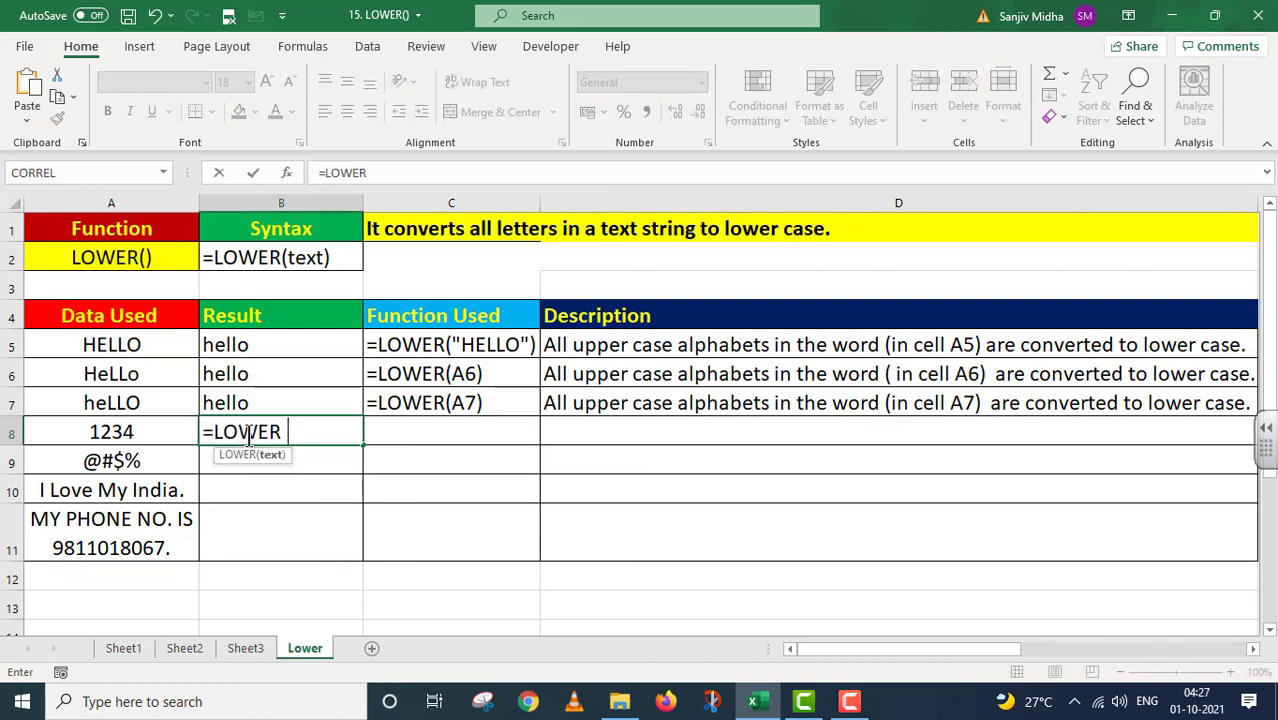
click(152, 434)
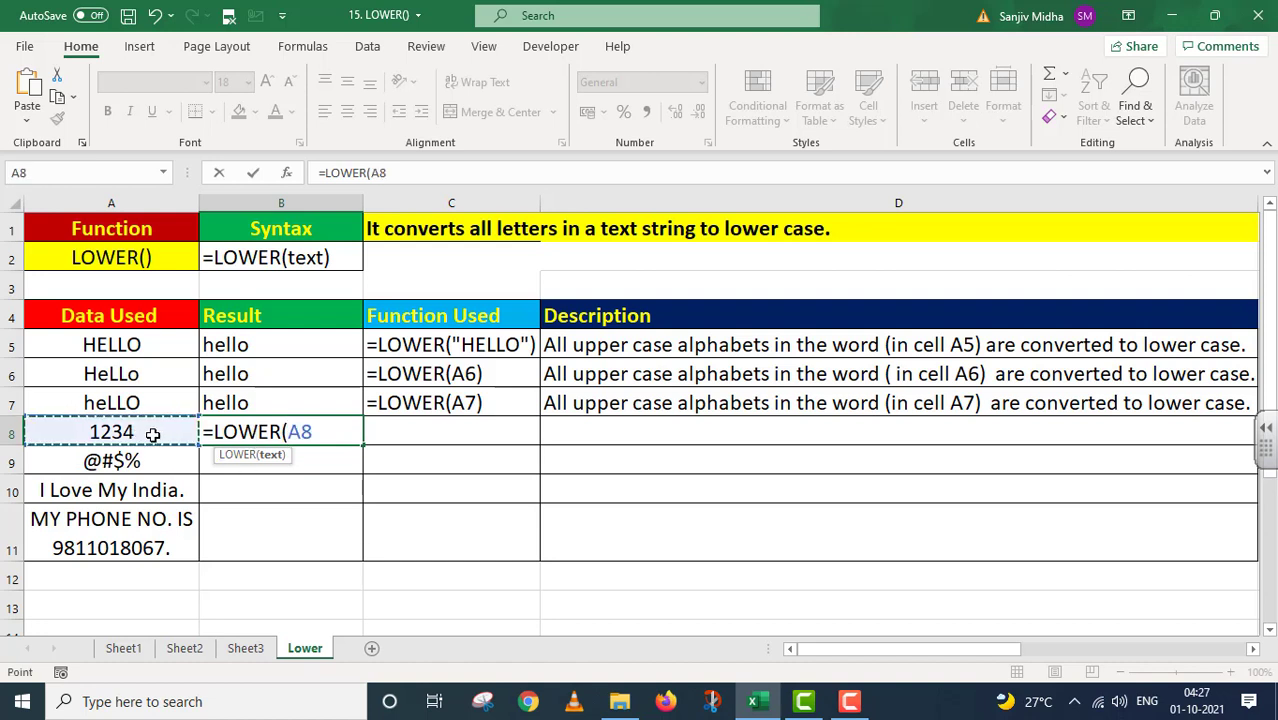
text())
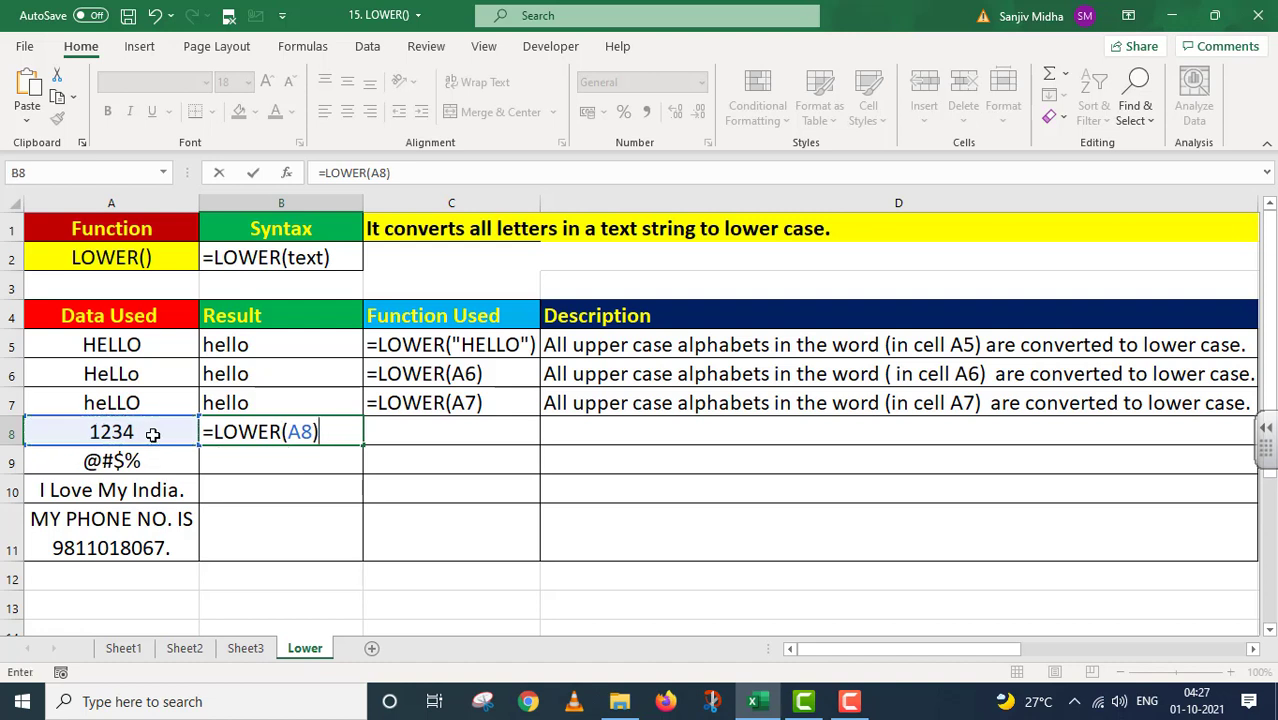
key(Return)
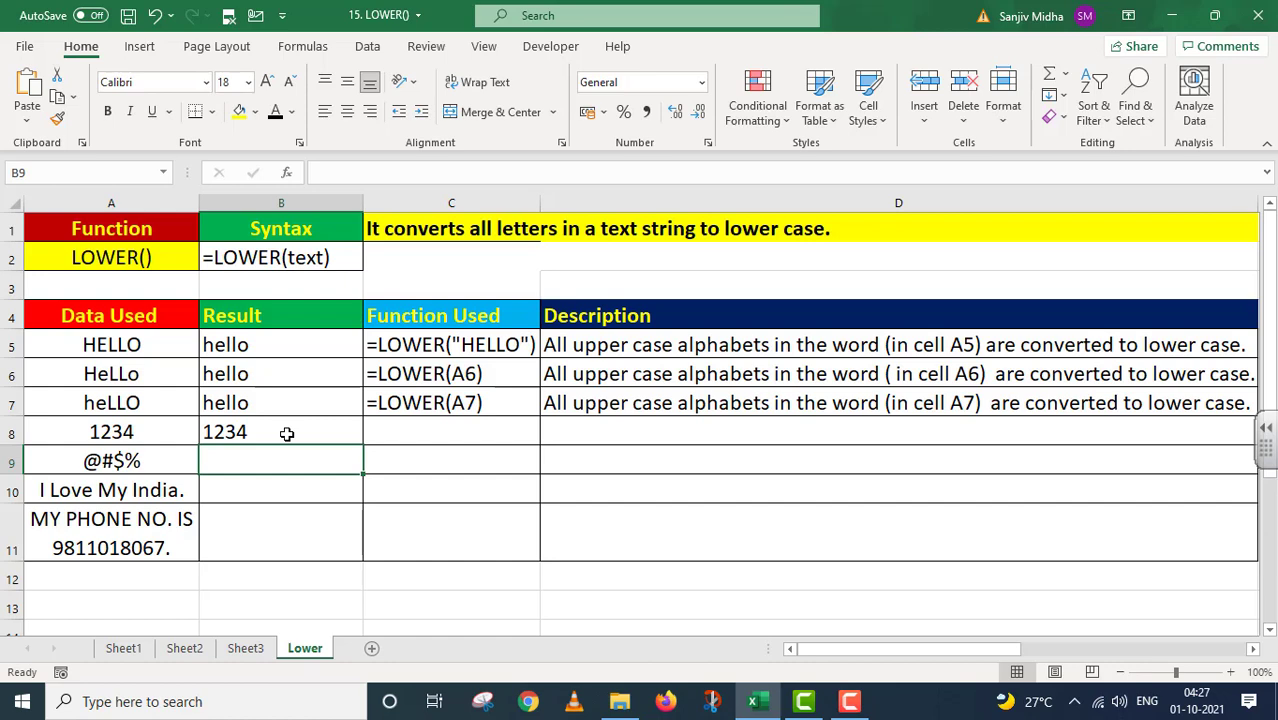
Show B8's formula as text in C8 and the description "Numbers (in cell A8) are not affected by LOWER function." in D8
click(451, 431)
text(=LOWER(A8))
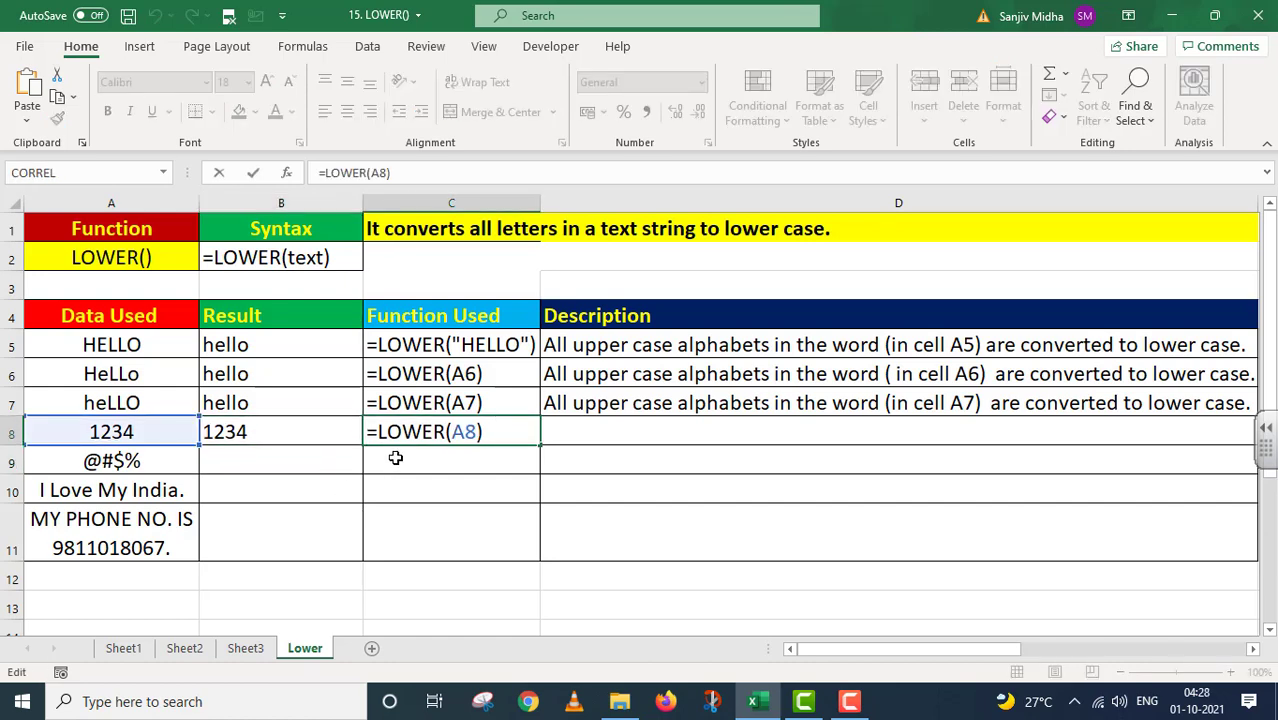
key(ctrl+Return)
key(Right)
text(Numbers (in cell A8) are not affected by LOWER function.)
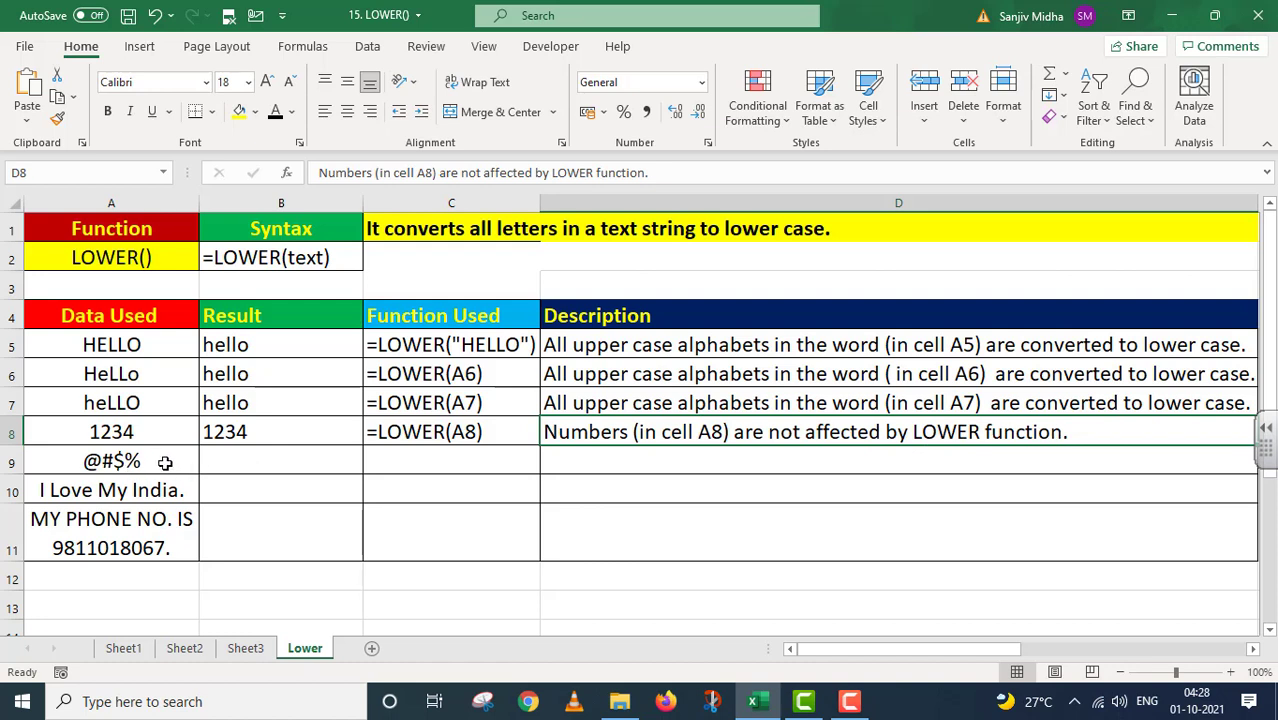
Enter =LOWER(A9) in cell B9, using a reference to the @#$% cell
double_click(255, 465)
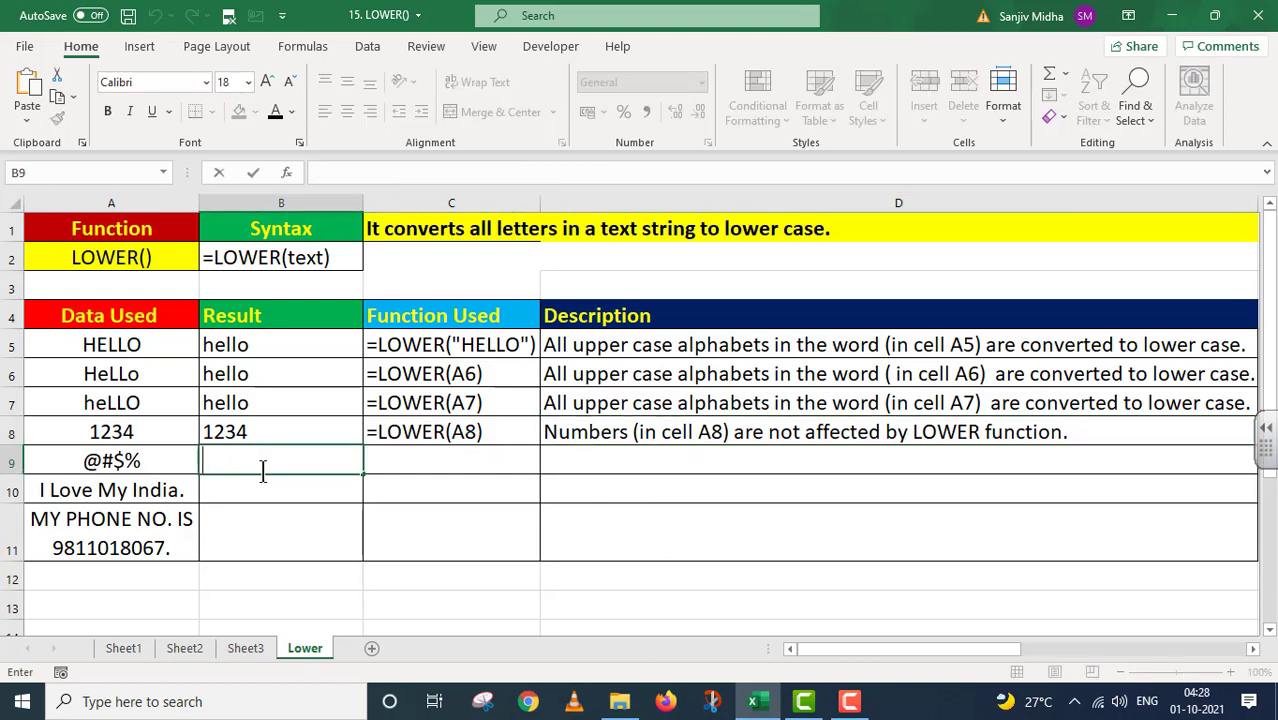
text(=LOWER()
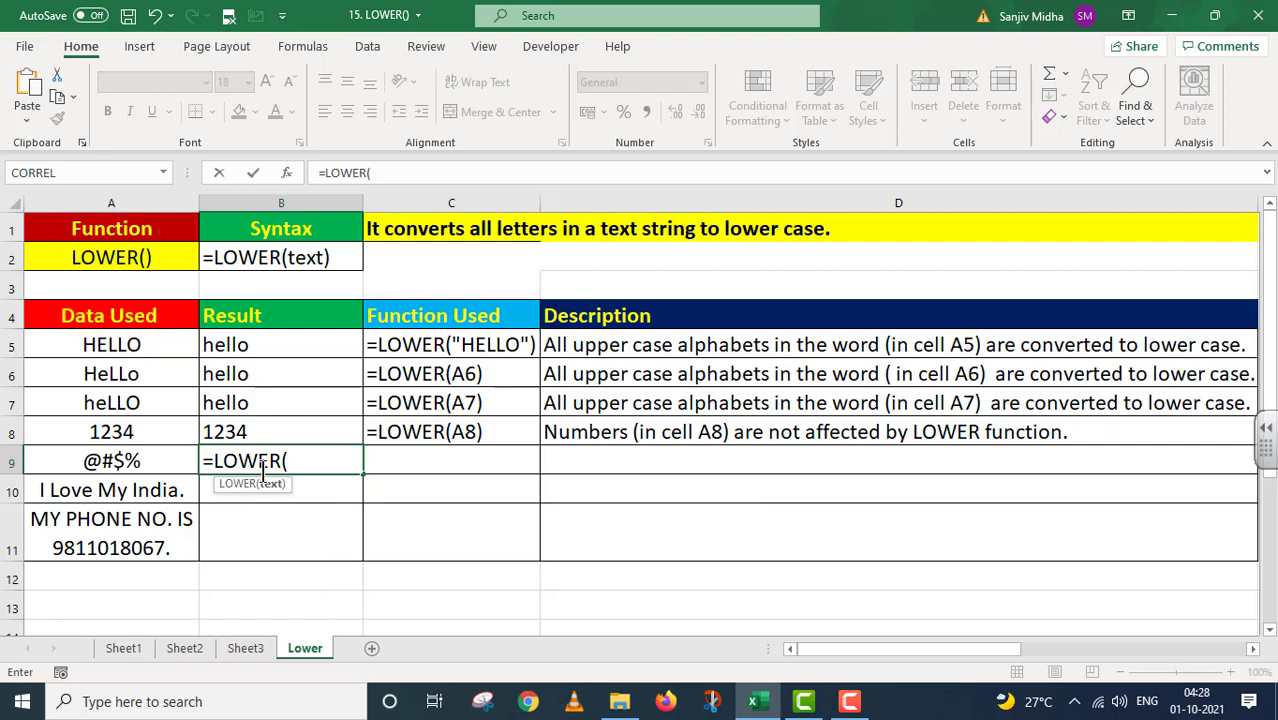
click(131, 459)
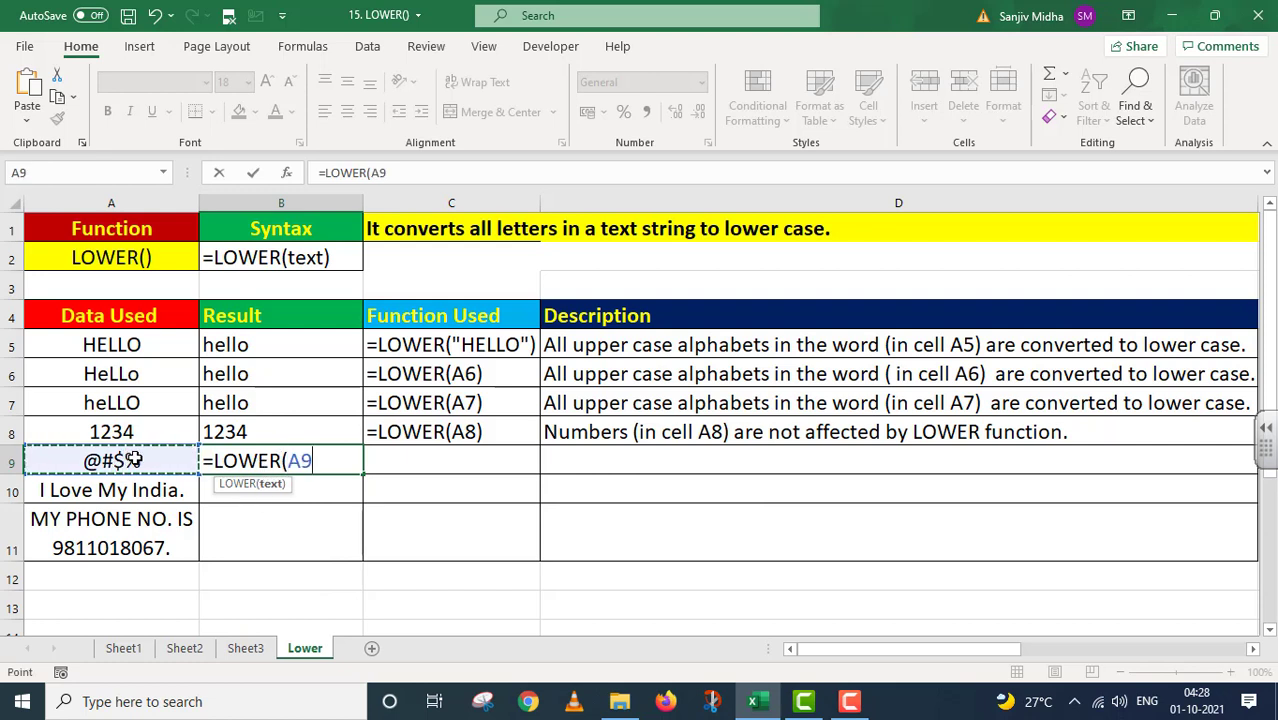
text())
key(Return)
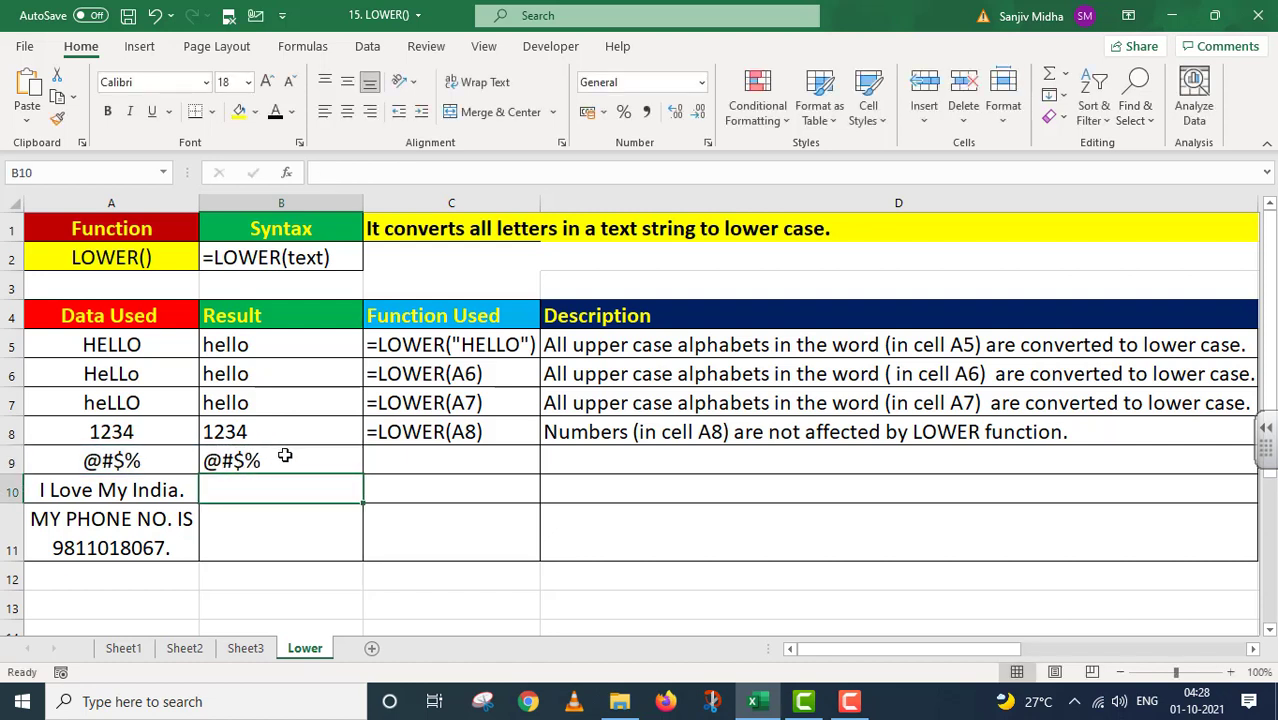
Show B9's formula as text in C9 and the description "Special symbols (in cell A9) are not affected by LOWER function." in D9
double_click(316, 457)
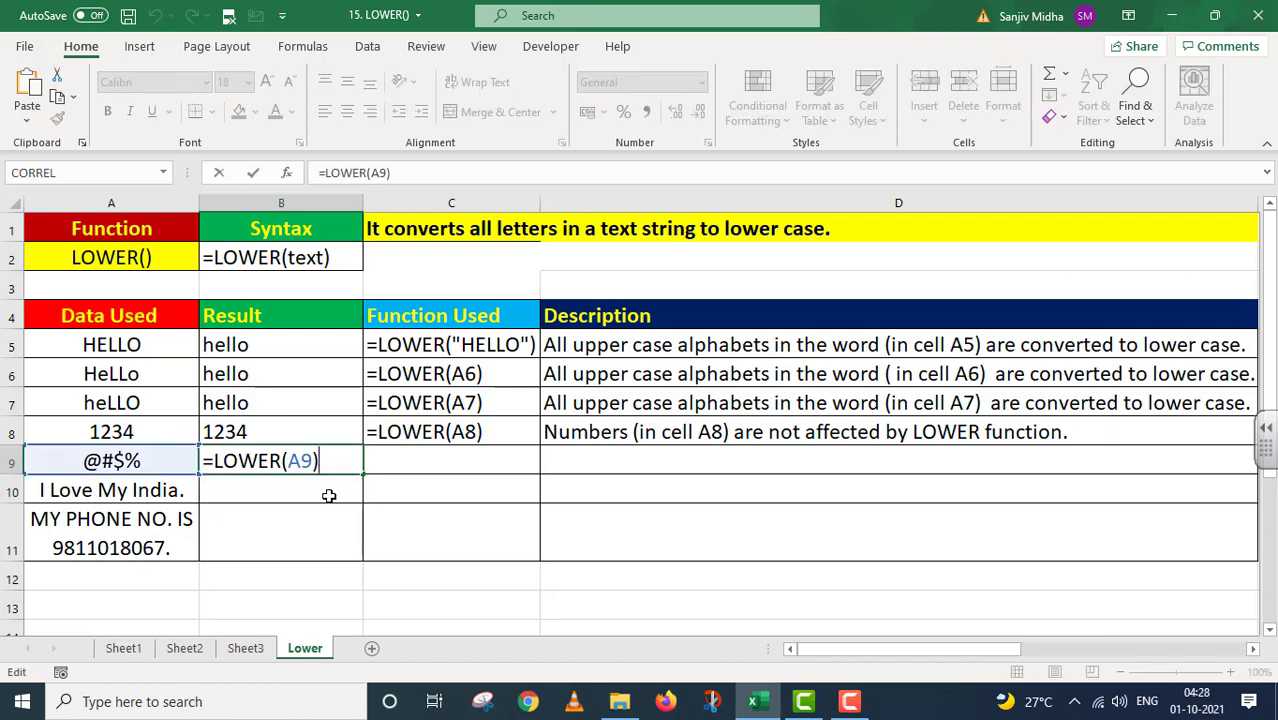
click(366, 460)
text(=LOWER(A9))
click(366, 460)
text(')
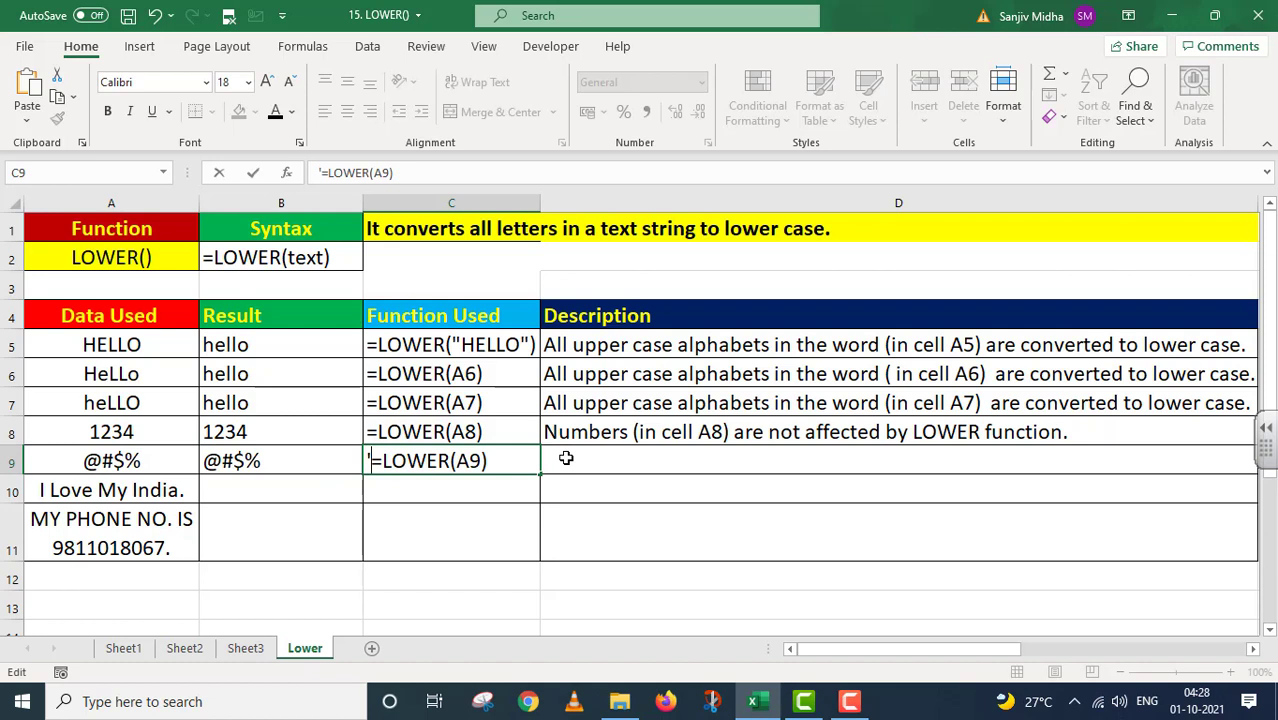
click(566, 457)
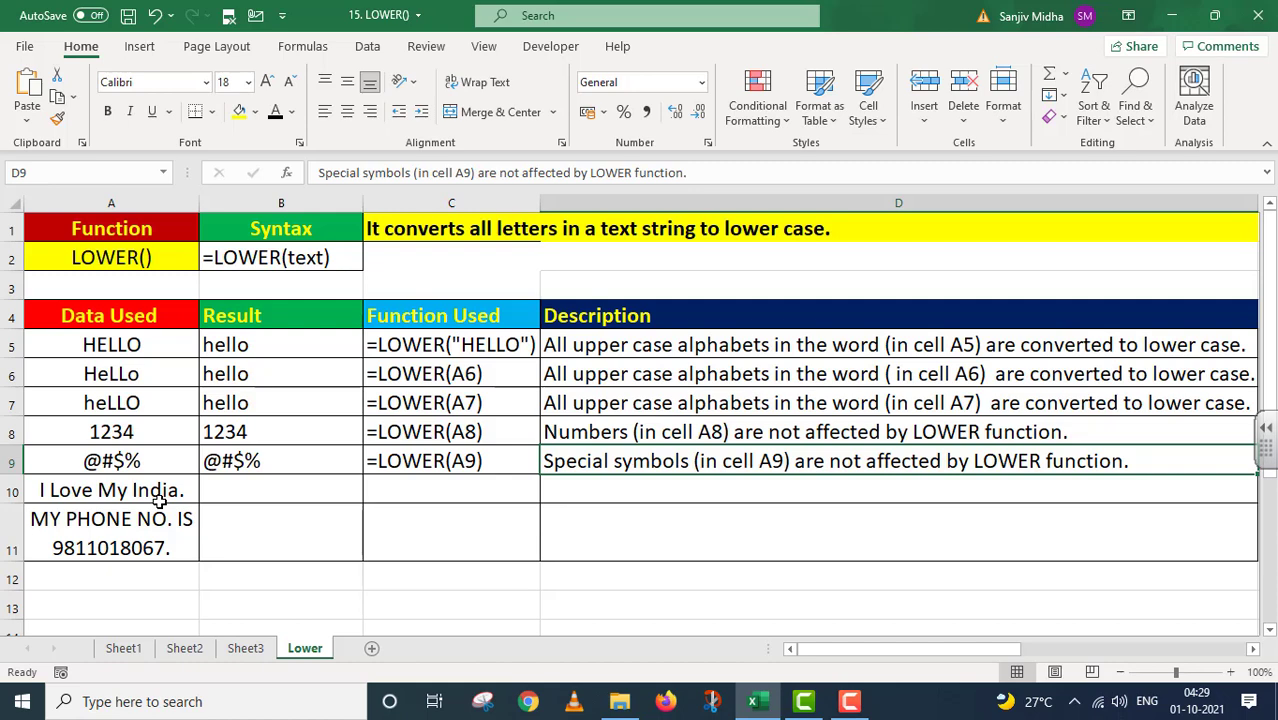
Enter =LOWER(A10) in cell B10, using a reference to the "I Love My India." cell
double_click(239, 490)
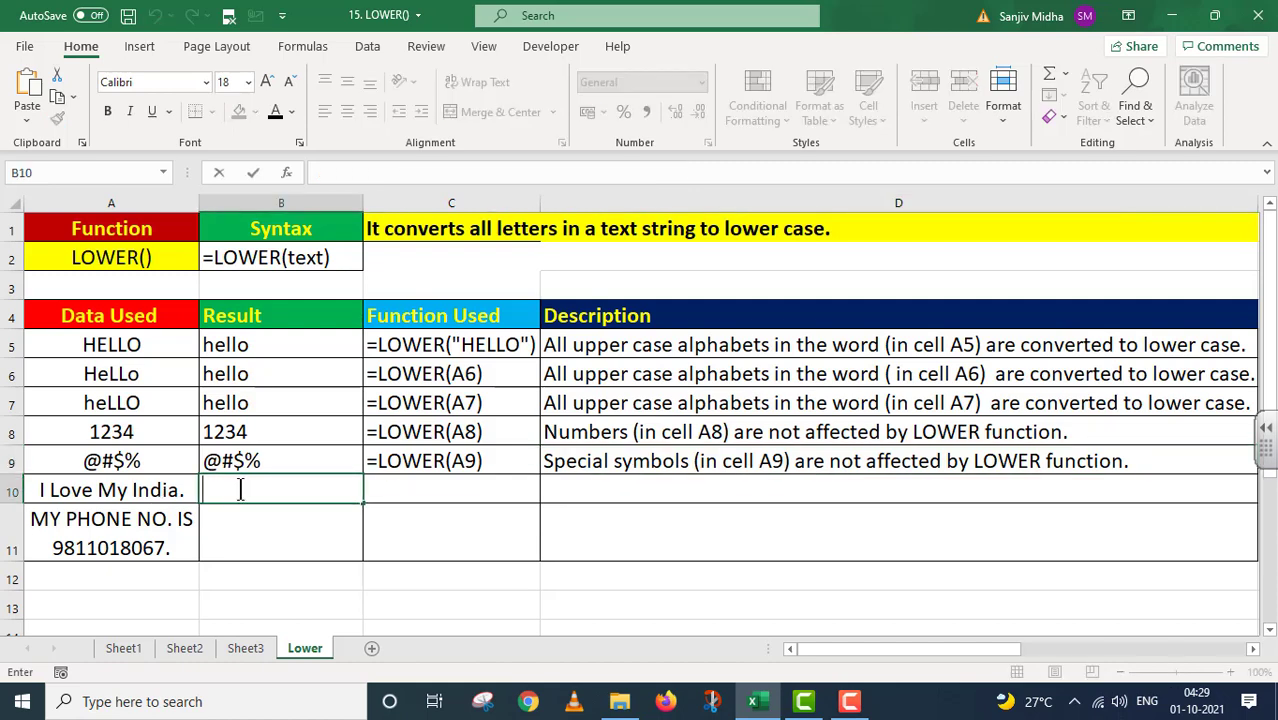
text(=LO)
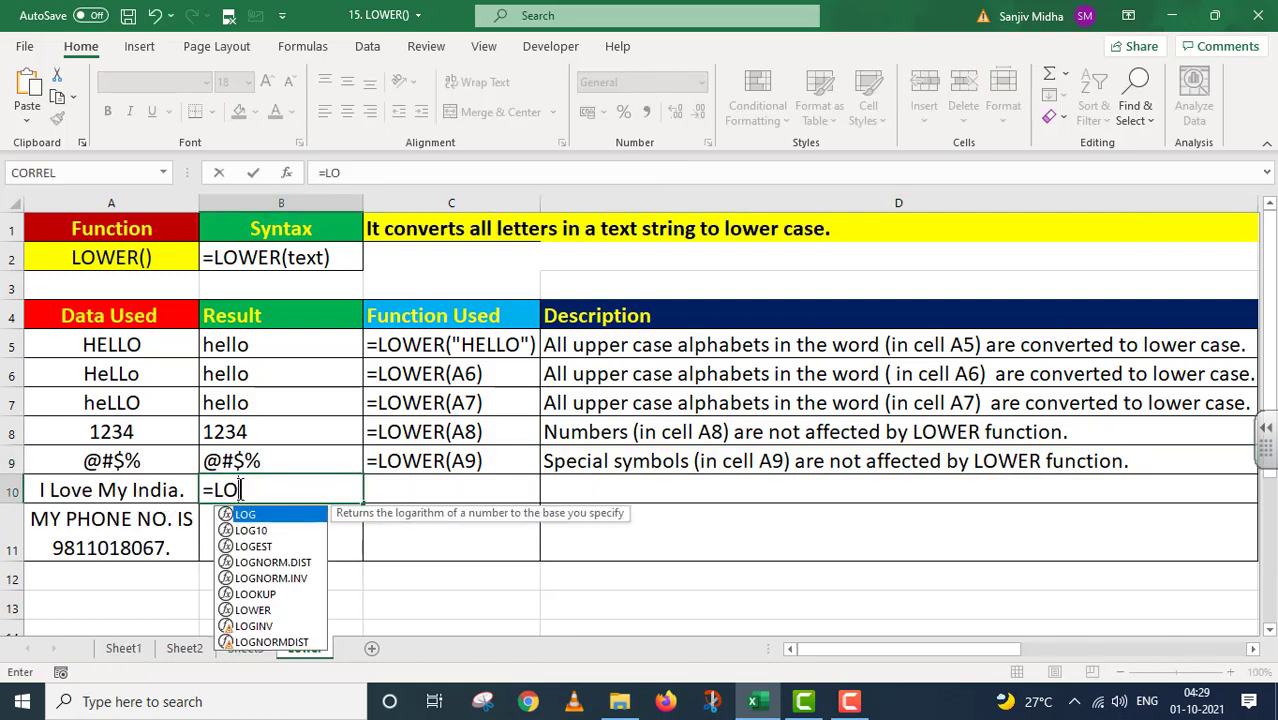
text(WER()
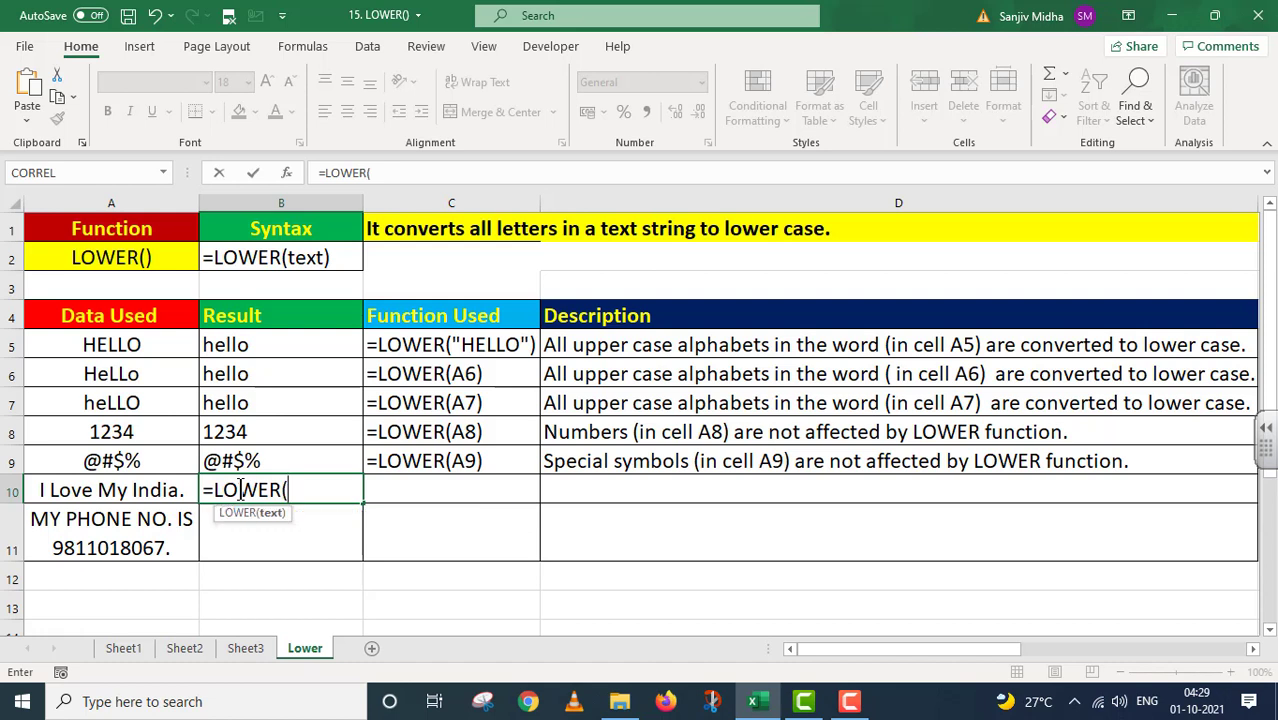
click(136, 497)
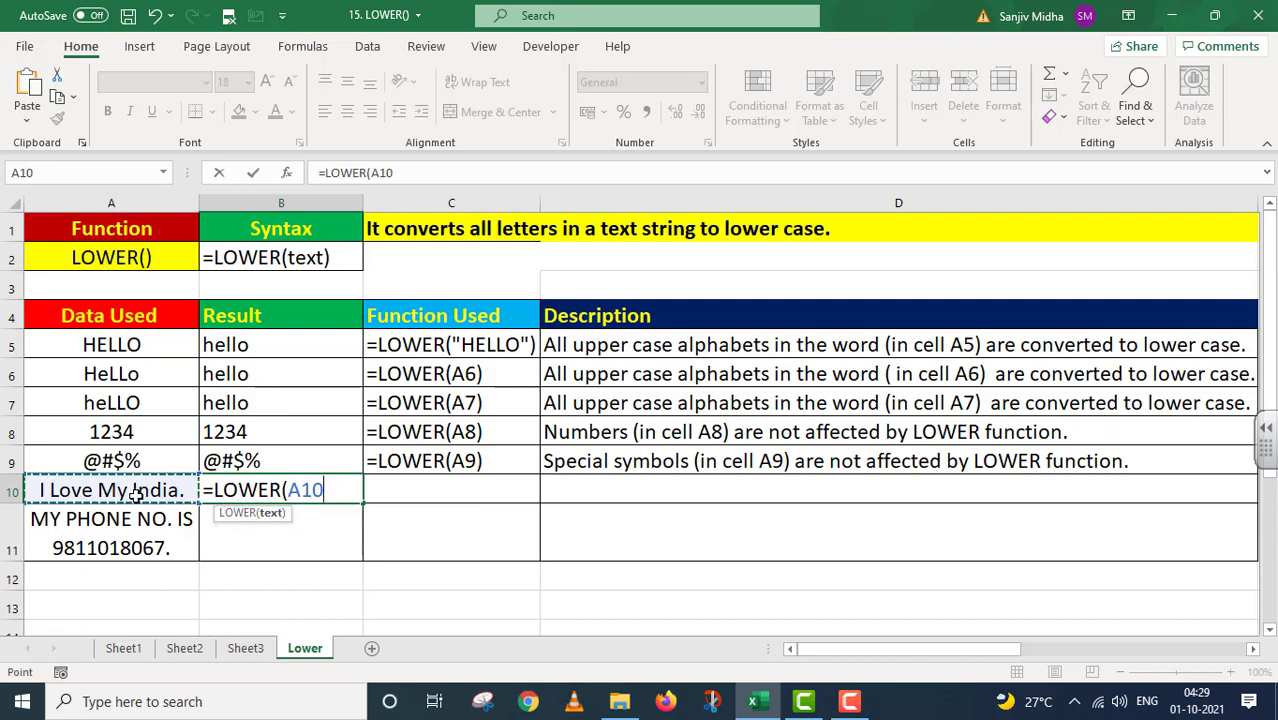
text())
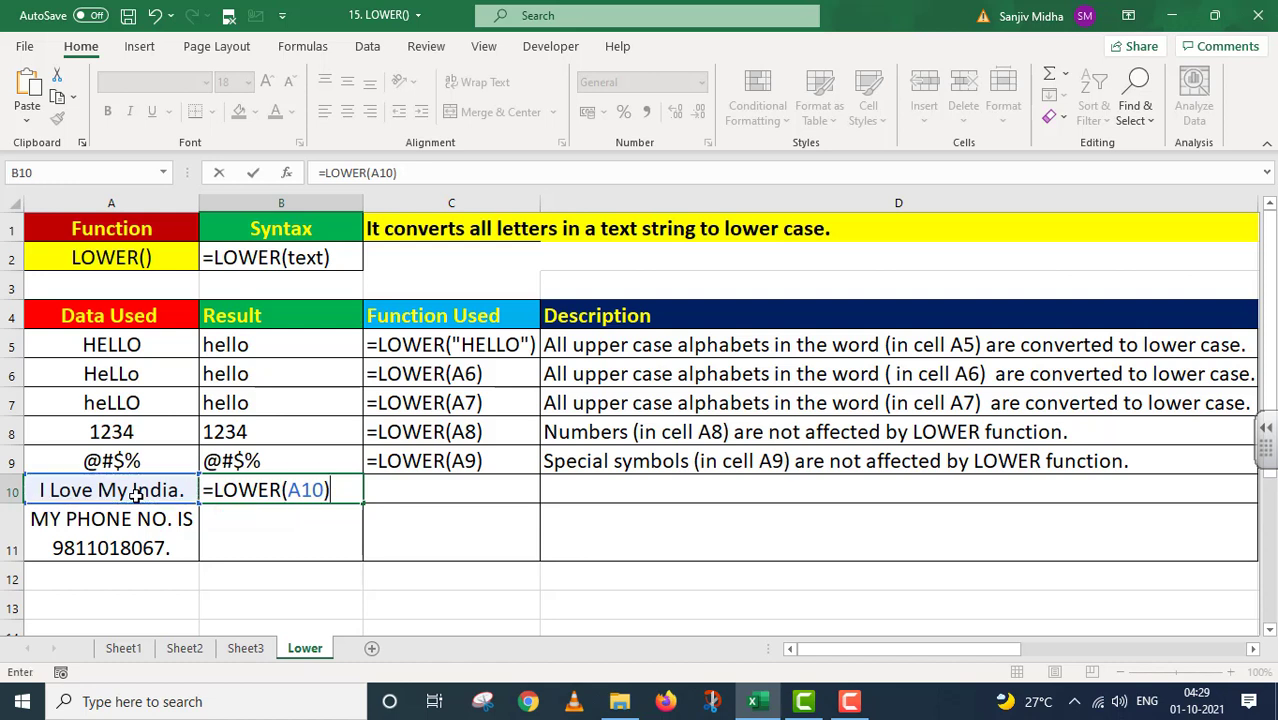
key(Return)
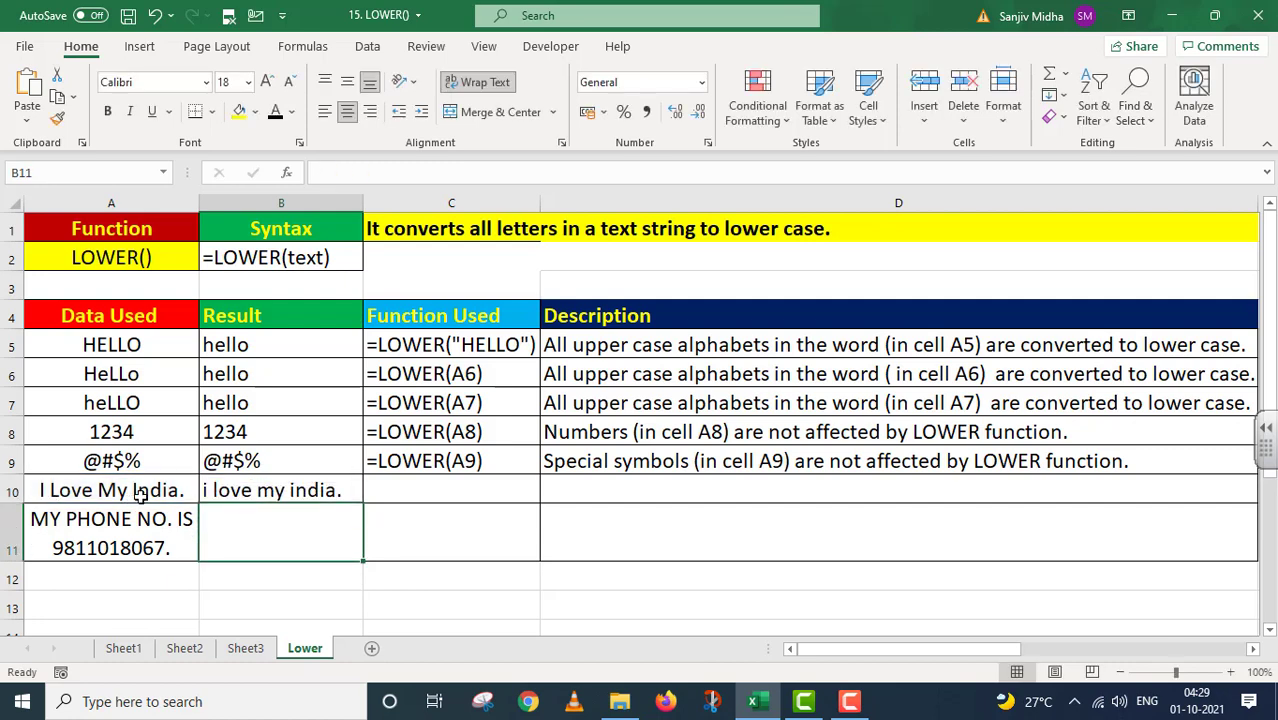
Show B10's formula as text in C10 and "All upper case alphabets ( in cell A10) in a line are converted to lower case." in D10
click(315, 490)
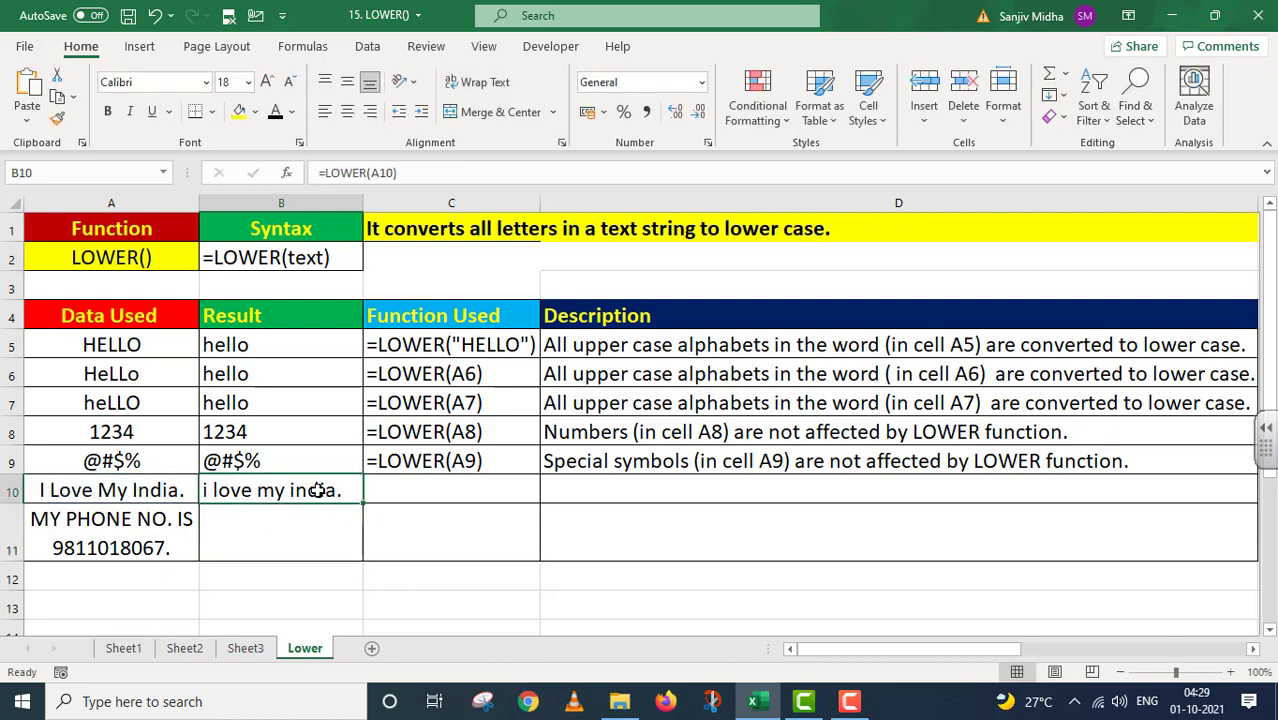
drag(402, 172, 318, 172)
key(ctrl+c)
key(Escape)
double_click(379, 490)
key(ctrl+v)
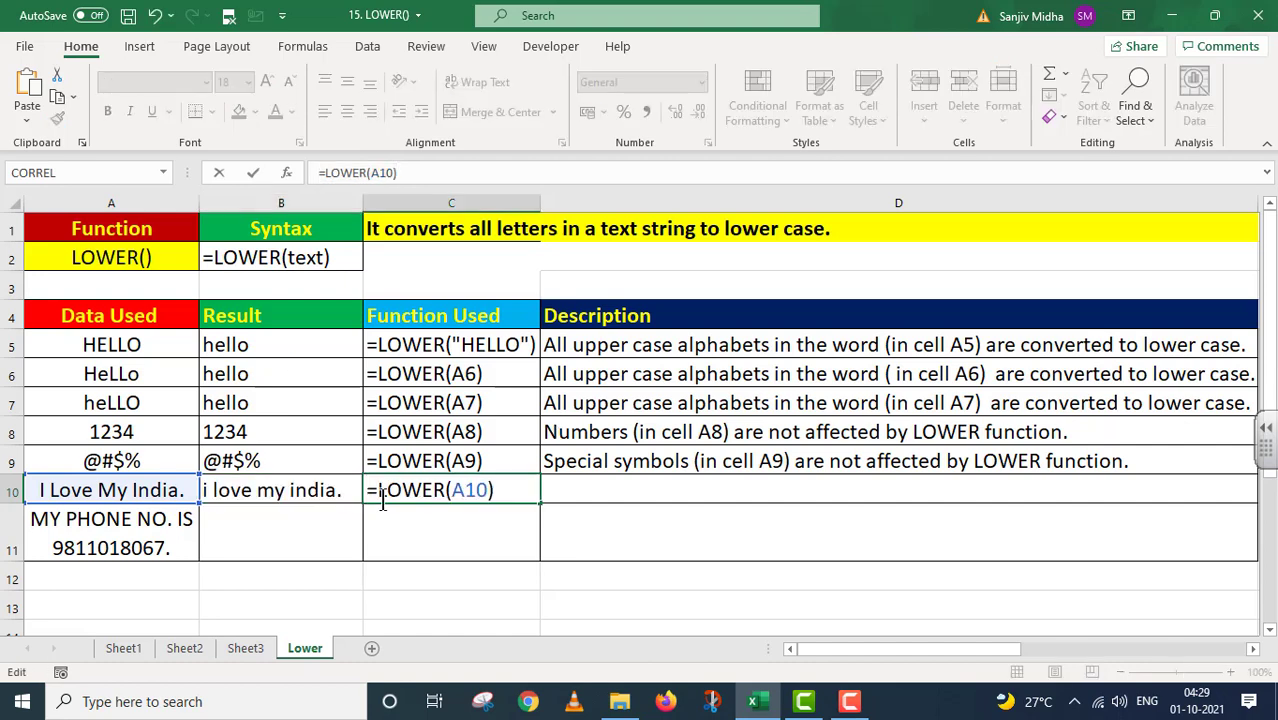
key(Home)
text(')
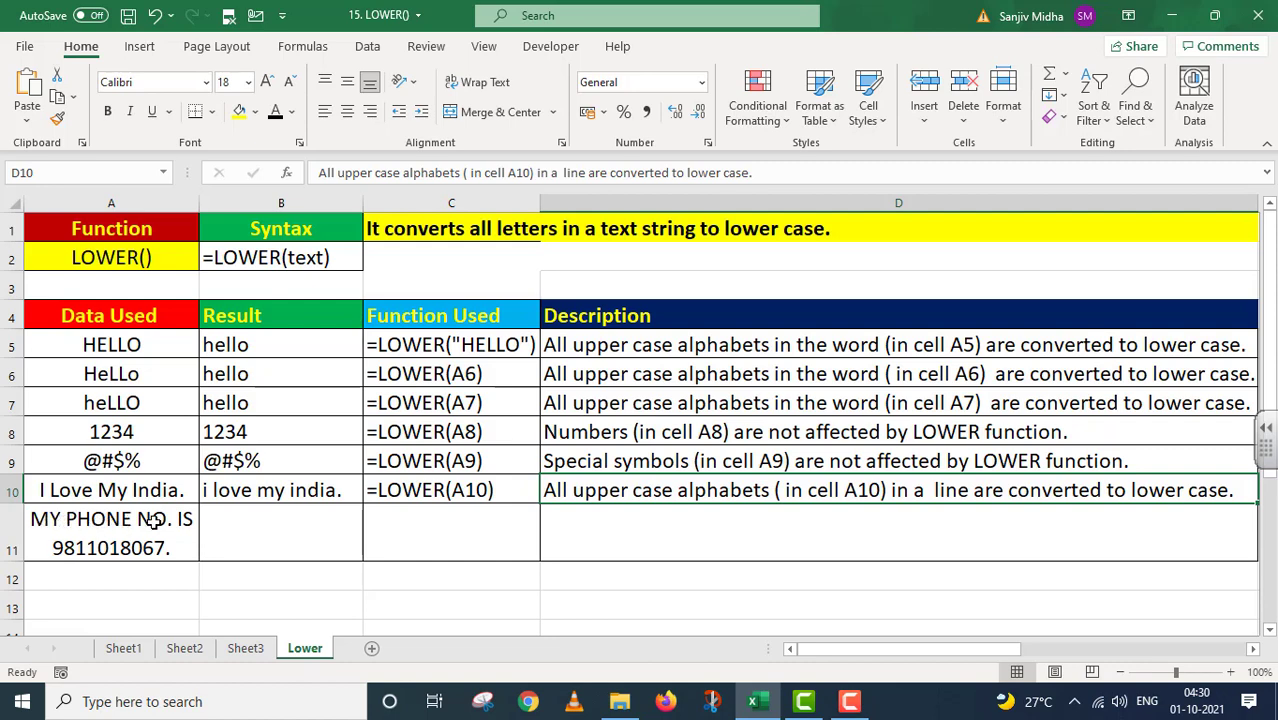
Enter =LOWER(A11) in cell B11, using a reference to the phone number sentence
double_click(216, 534)
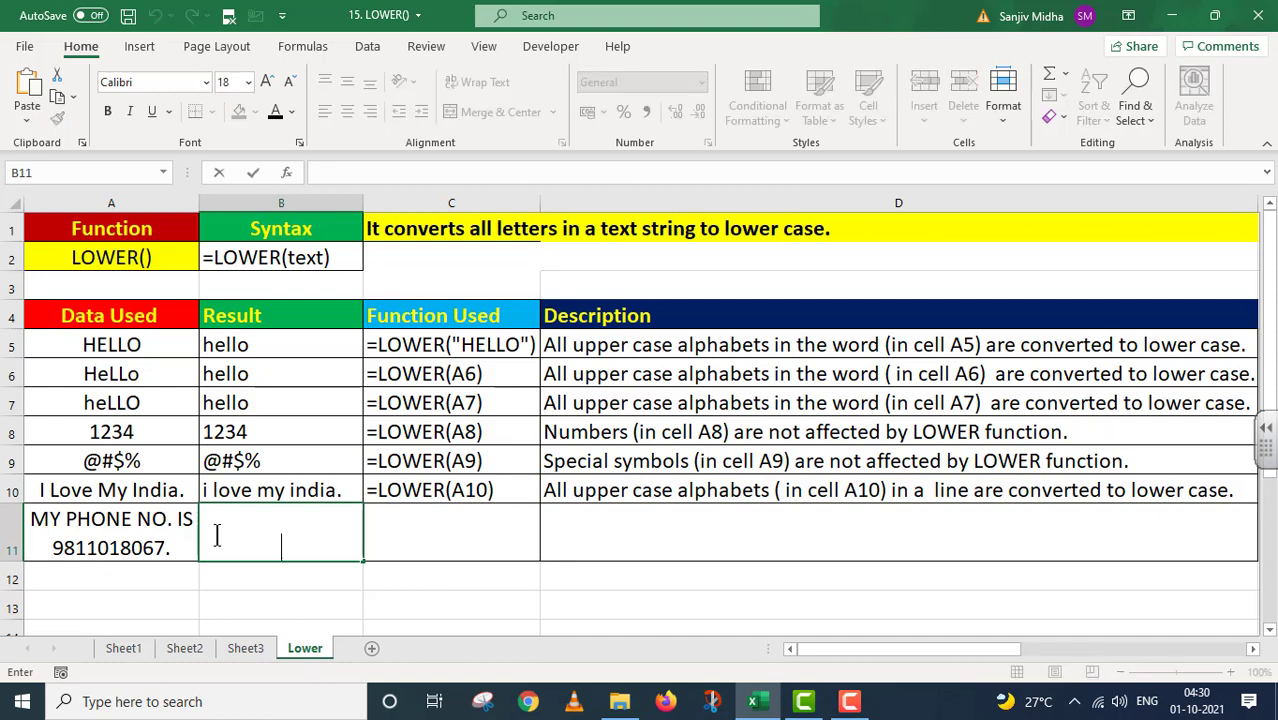
text(=LOWER()
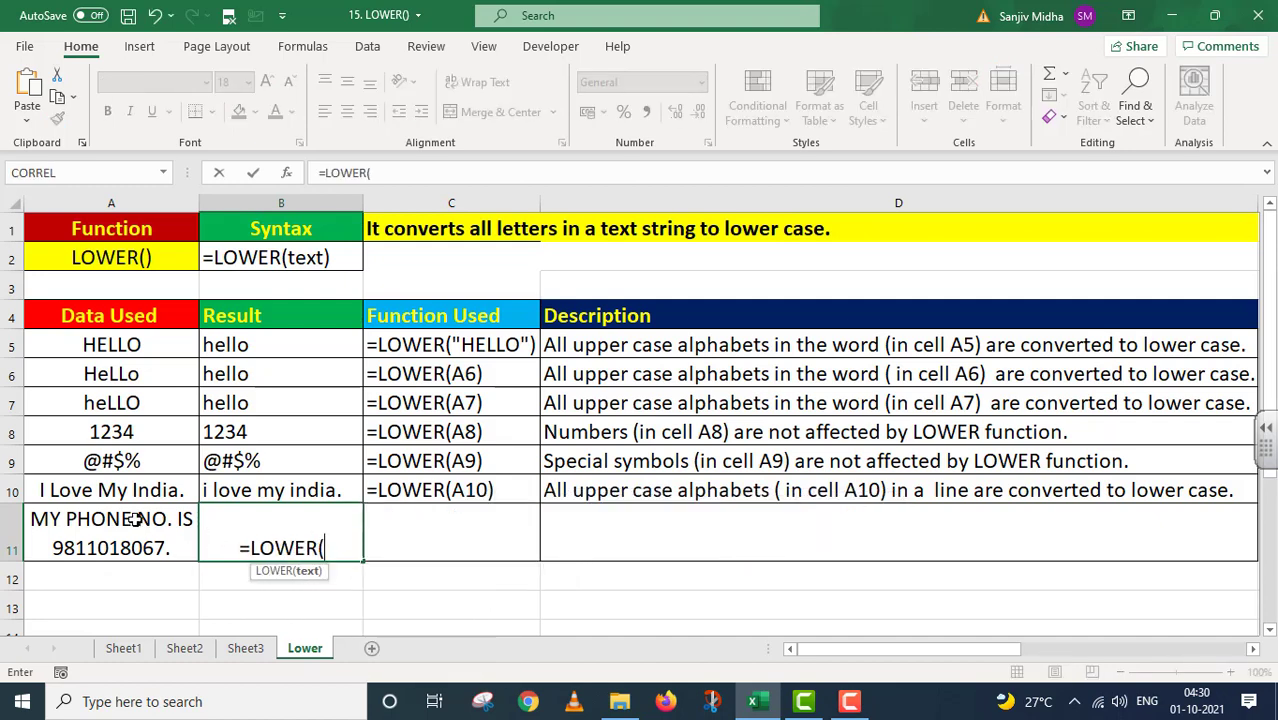
click(135, 519)
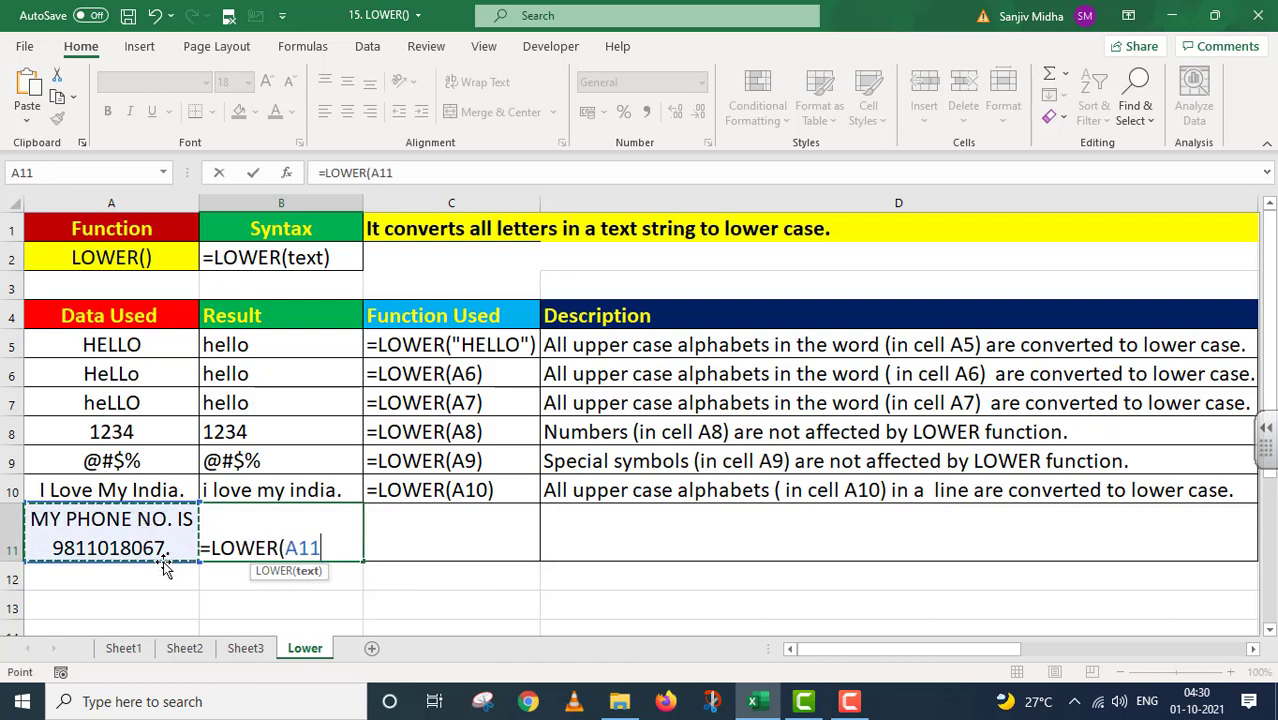
text())
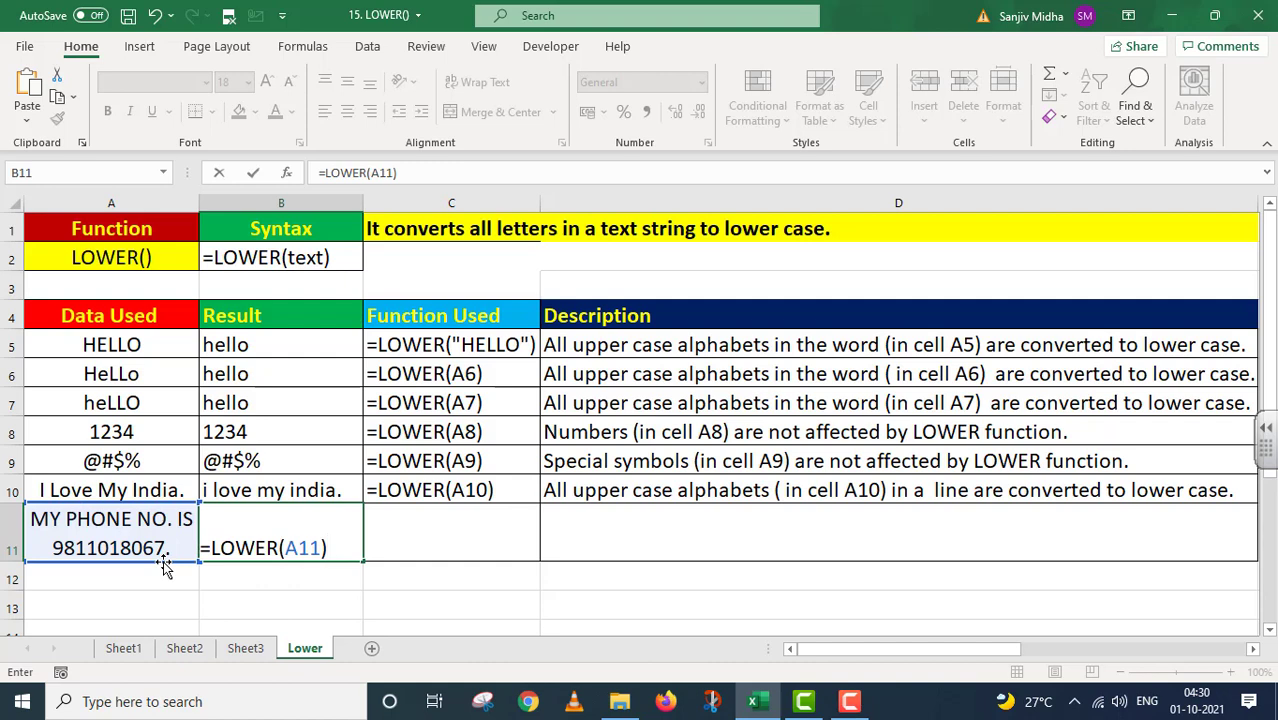
key(Return)
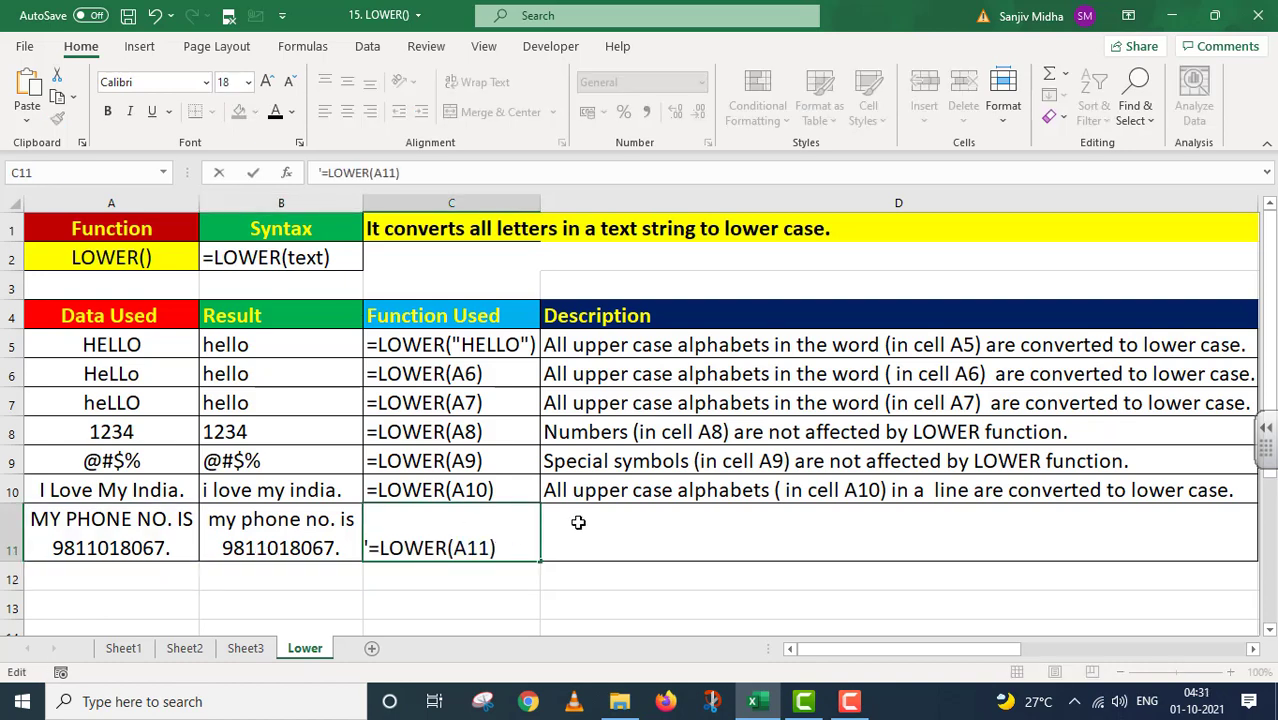
Show B11's formula =LOWER(A11) as text in C11 and select the description cell D11
click(585, 530)
key(ctrl+Return)
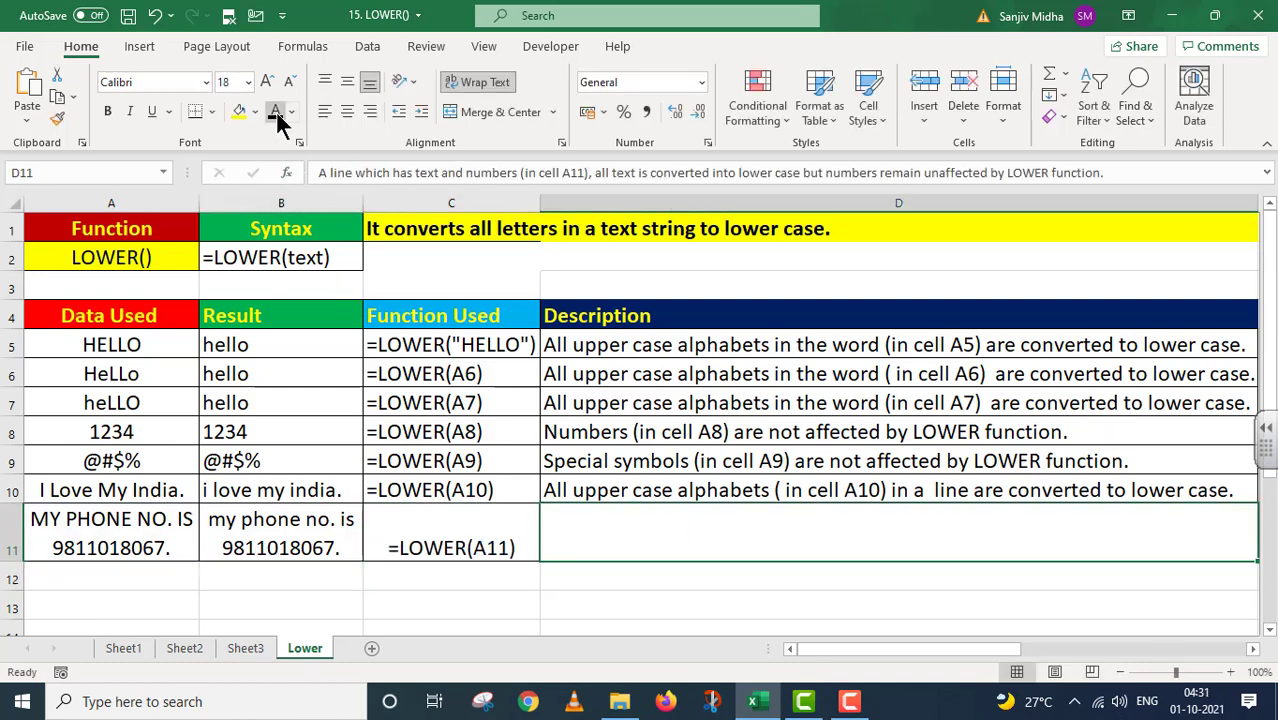